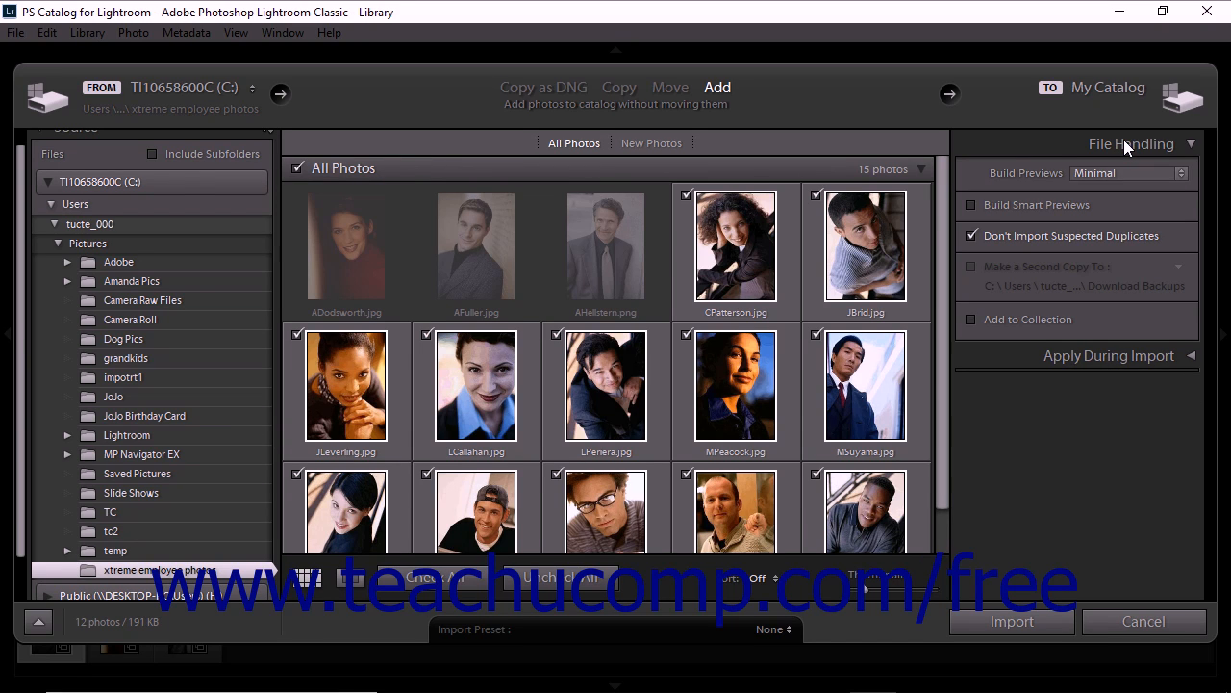
Step: Set the import to copy the photos to a new location and enable renaming of the files
{"action": "left_click", "coordinate": [1124, 140]}
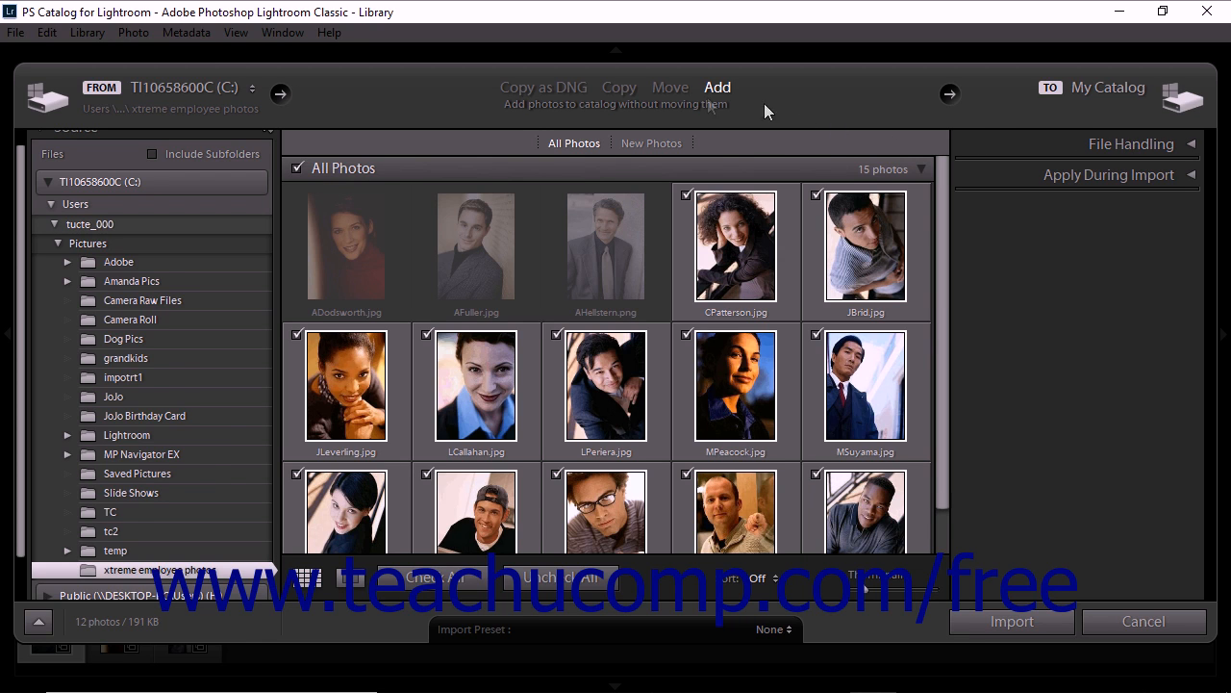
{"action": "left_click", "coordinate": [619, 88]}
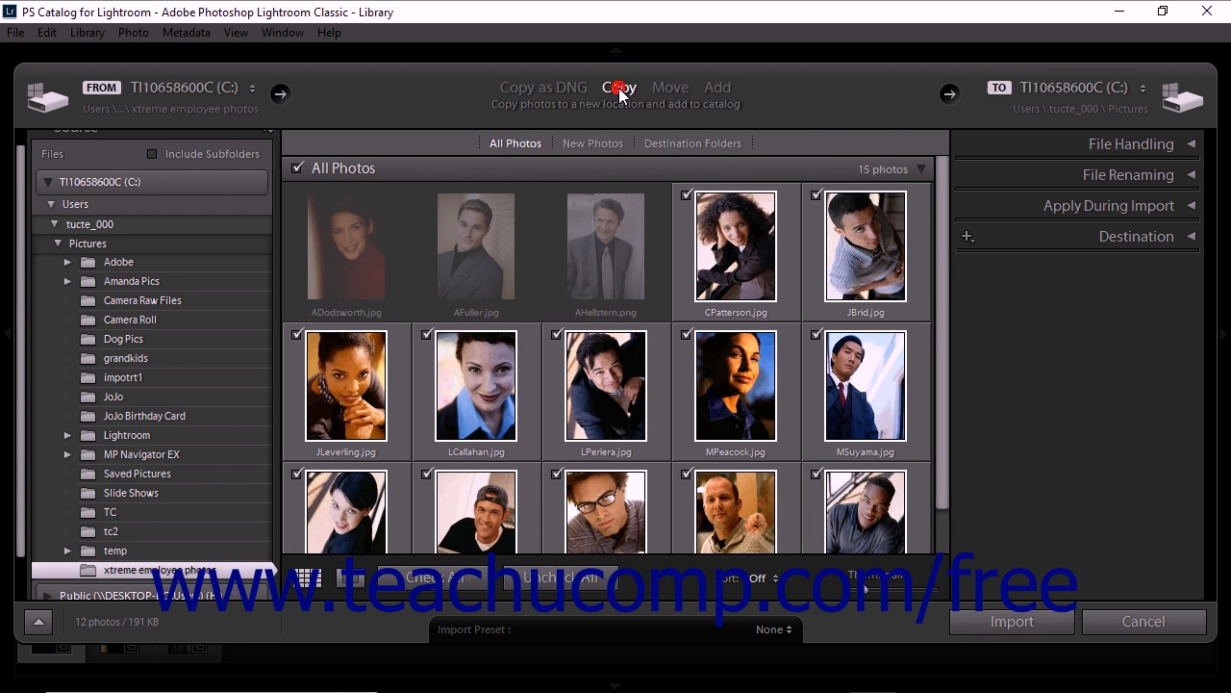
{"action": "left_click", "coordinate": [1103, 171]}
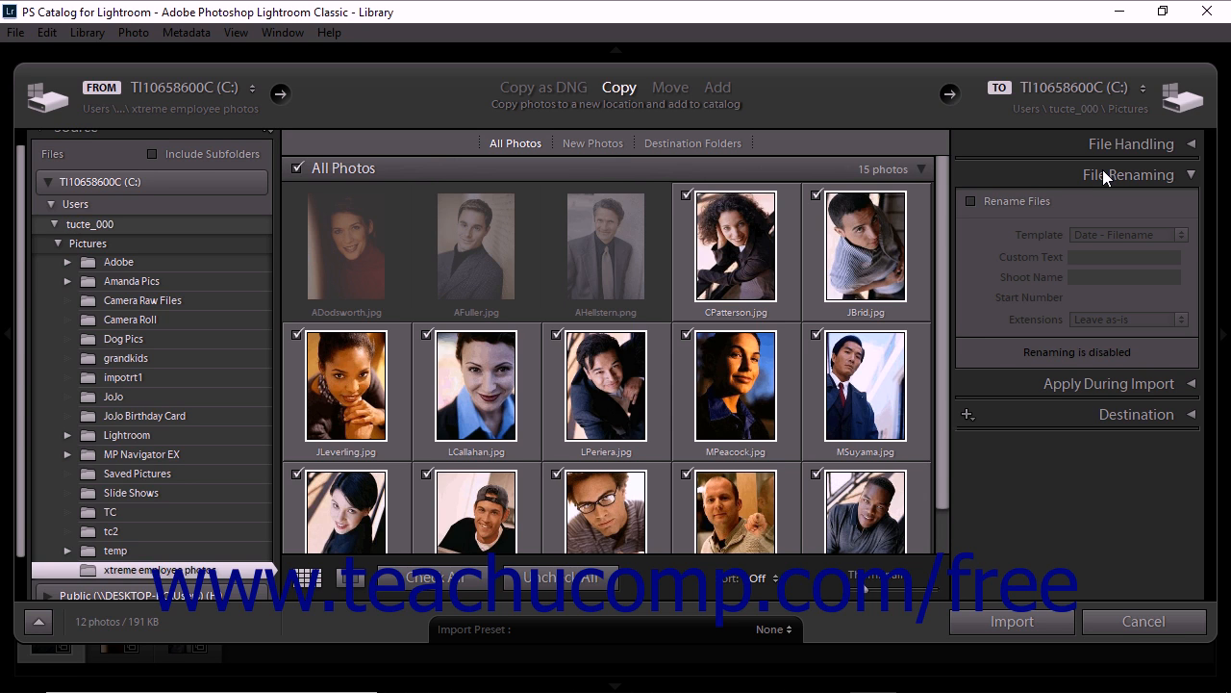
{"action": "left_click", "coordinate": [1035, 202]}
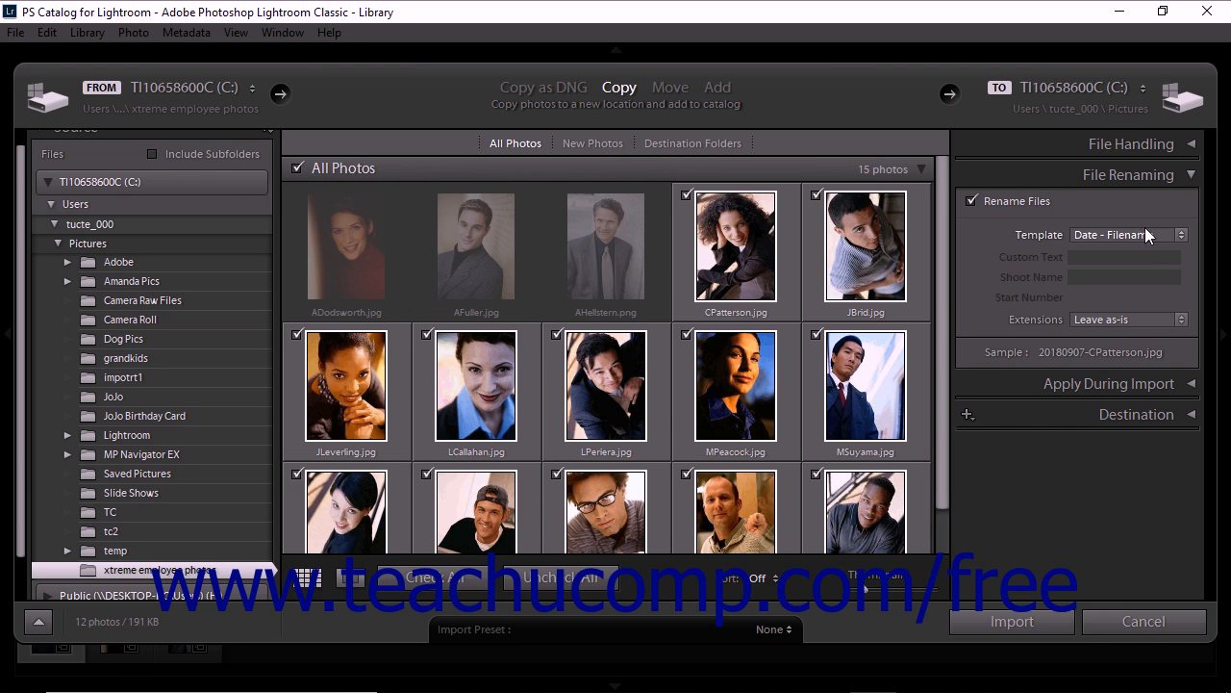
Step: Try the renaming templates Custom Name (x of y), Custom Name - Original File Number, Custom Name - Sequence and Custom Name in turn
{"action": "left_click", "coordinate": [1180, 233]}
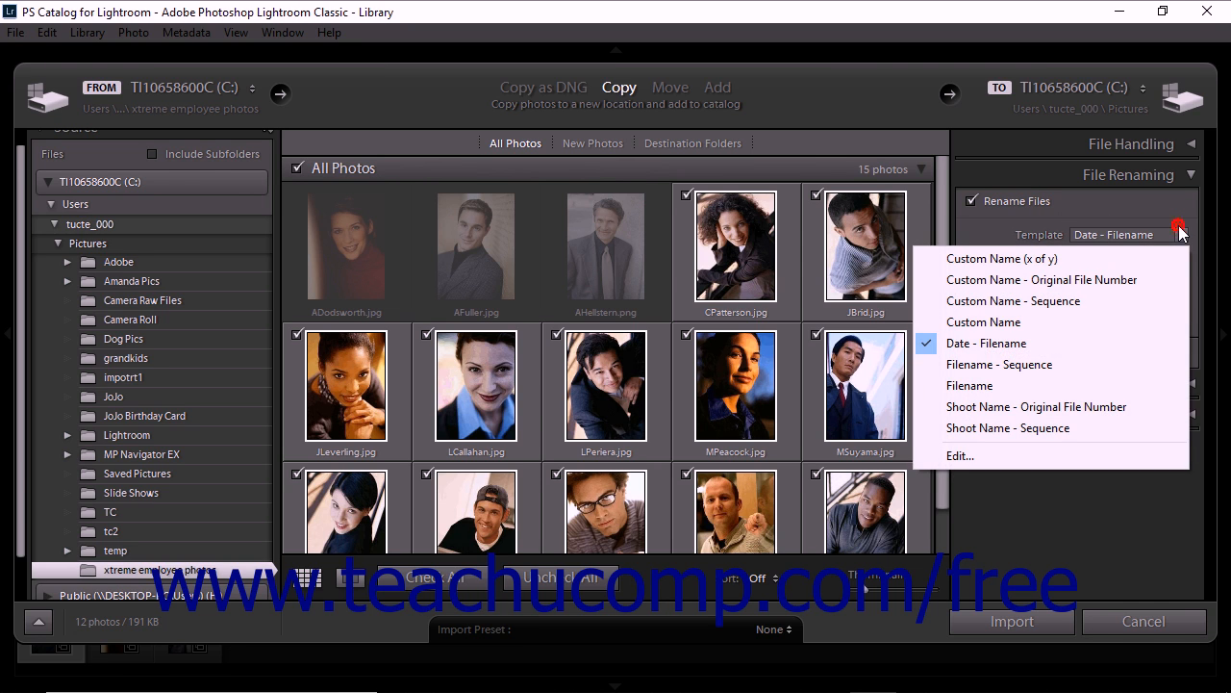
{"action": "left_click", "coordinate": [1129, 257]}
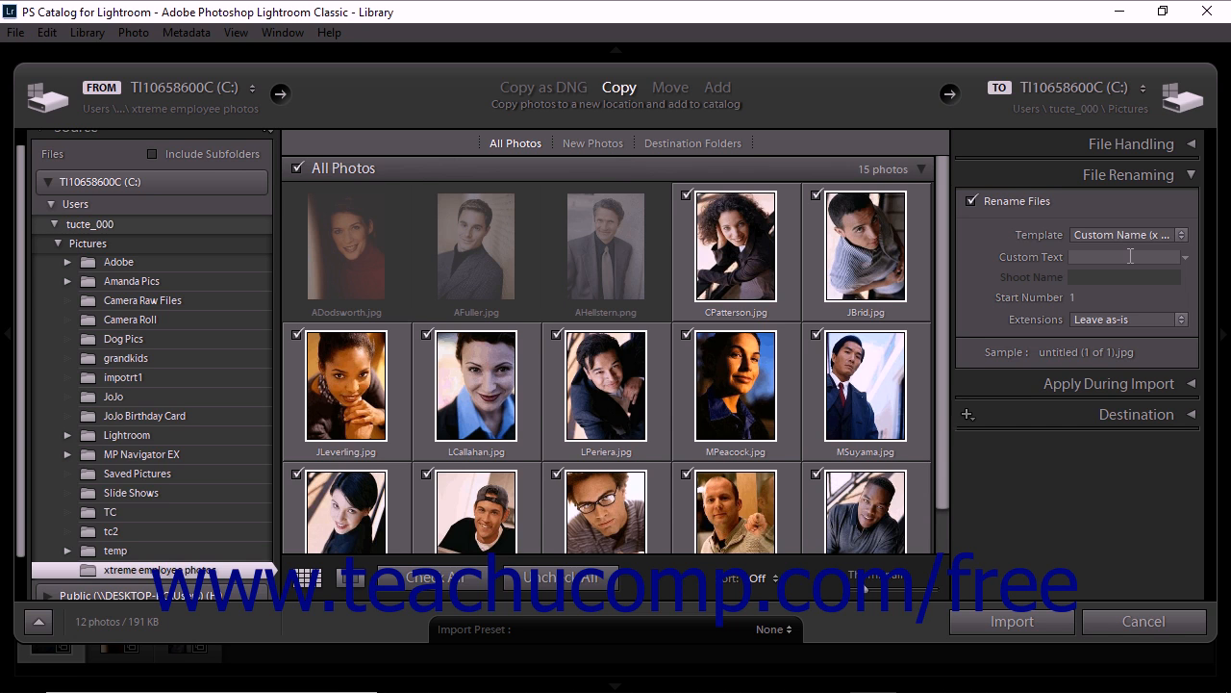
{"action": "left_click", "coordinate": [1125, 235]}
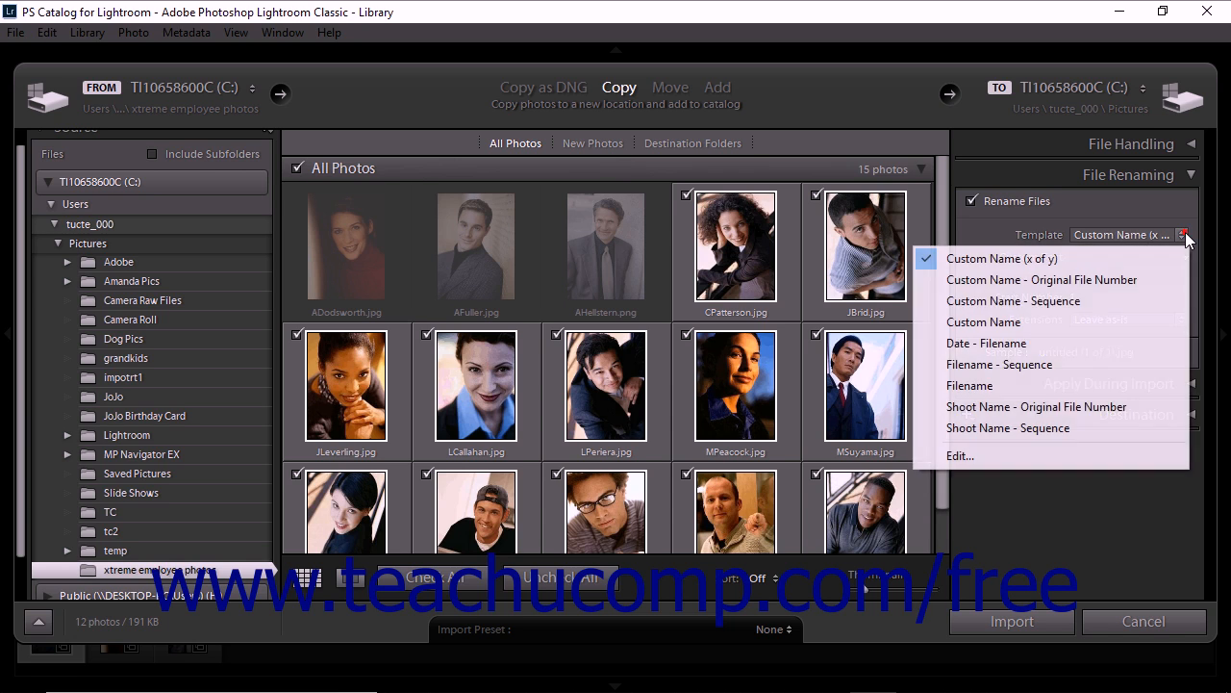
{"action": "left_click", "coordinate": [1118, 279]}
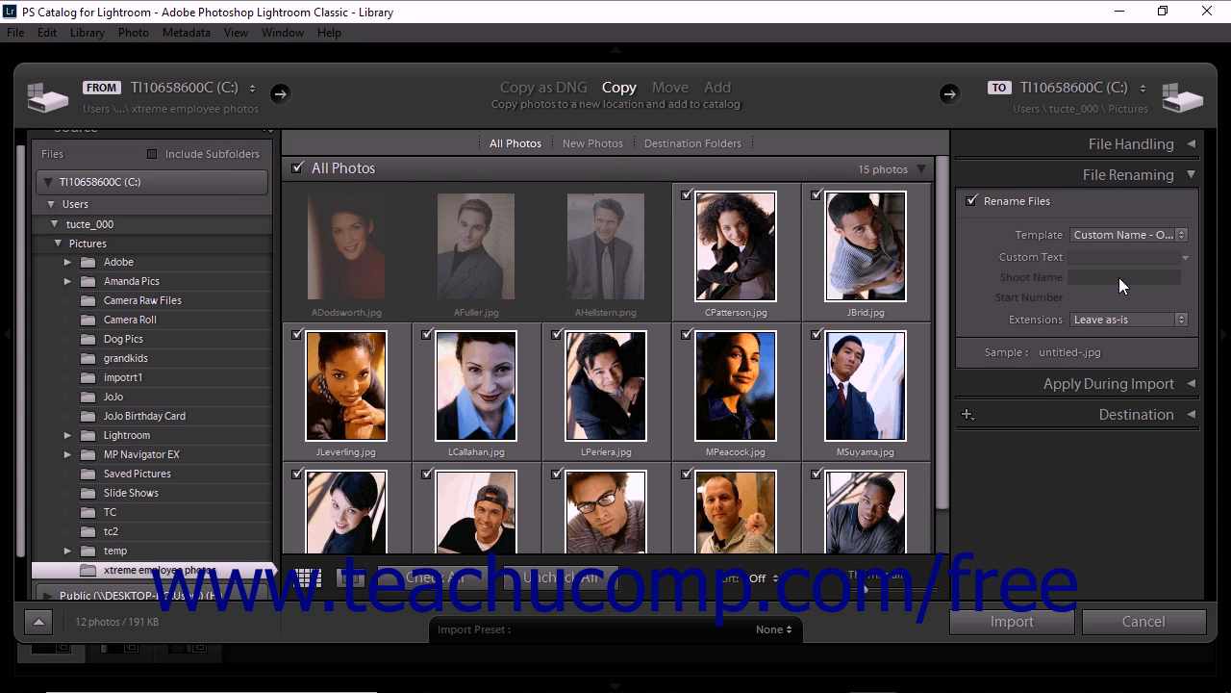
{"action": "left_click", "coordinate": [1180, 235]}
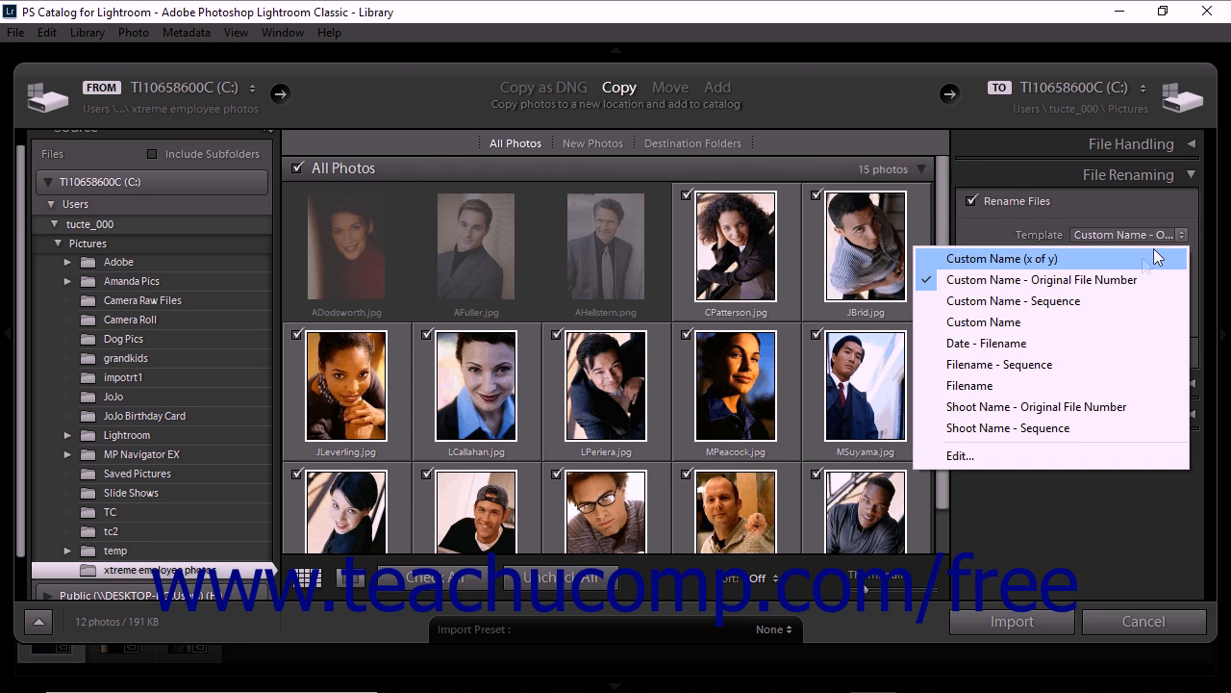
{"action": "left_click", "coordinate": [1095, 301]}
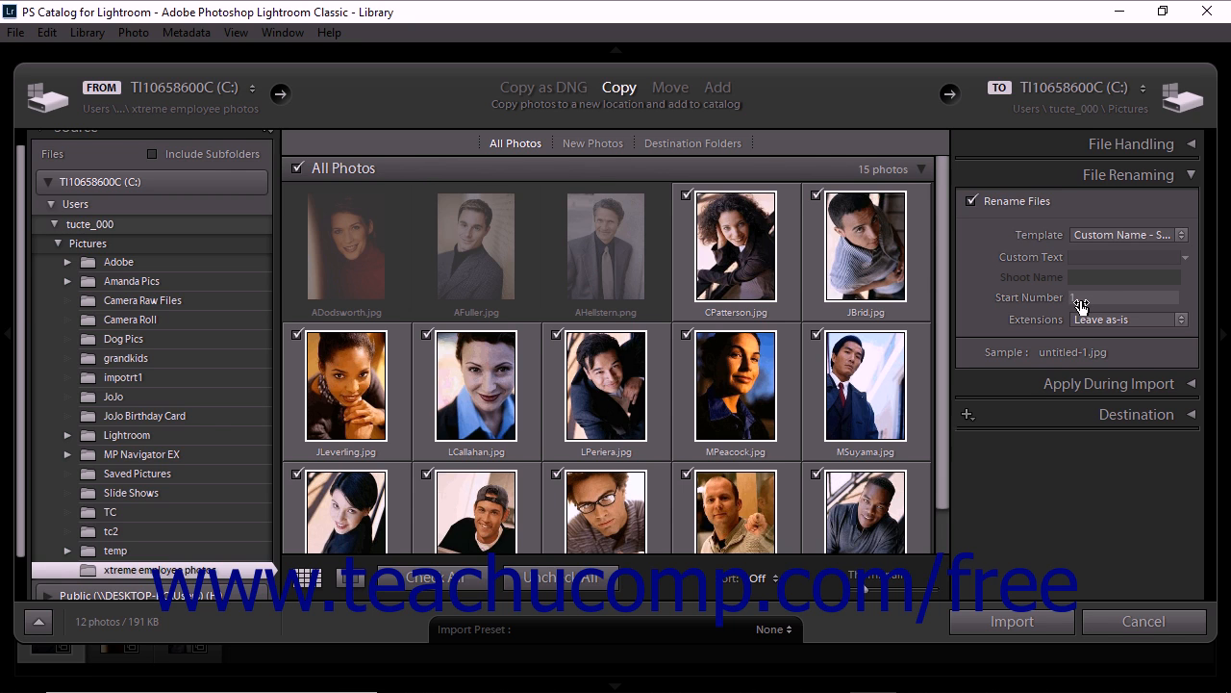
{"action": "left_click", "coordinate": [1181, 235]}
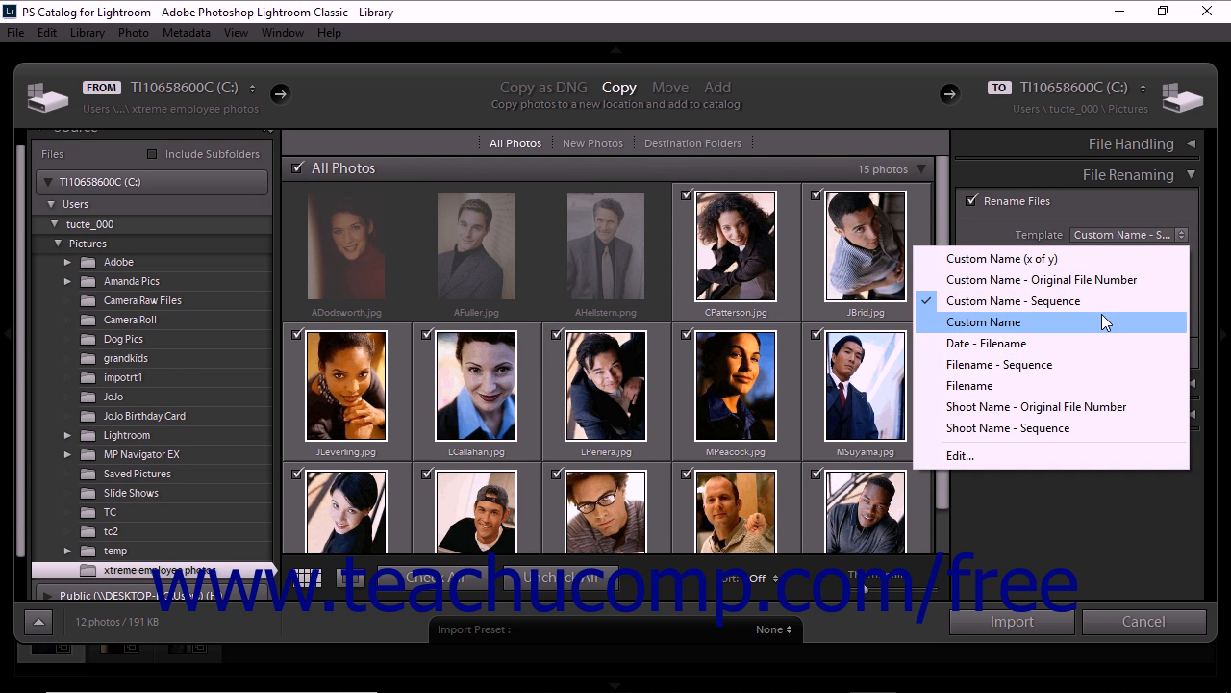
{"action": "left_click", "coordinate": [1102, 321]}
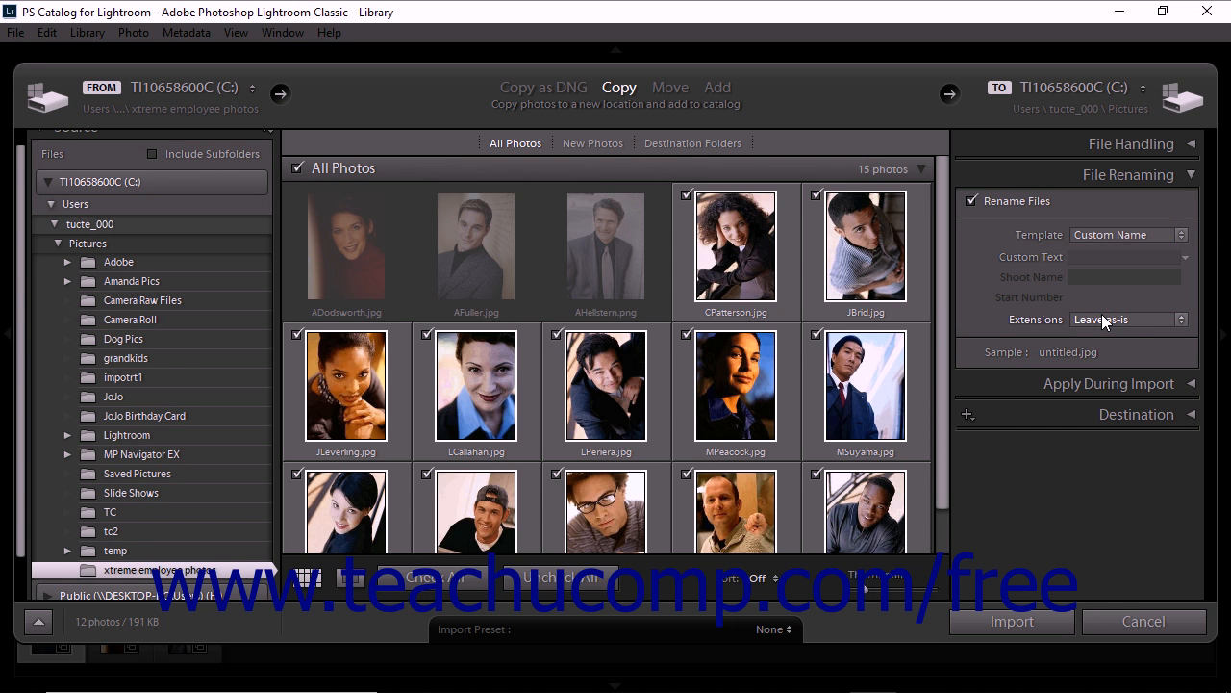
Step: Try the renaming templates Date - Filename, Filename - Sequence and Filename one after another
{"action": "left_click", "coordinate": [1182, 235]}
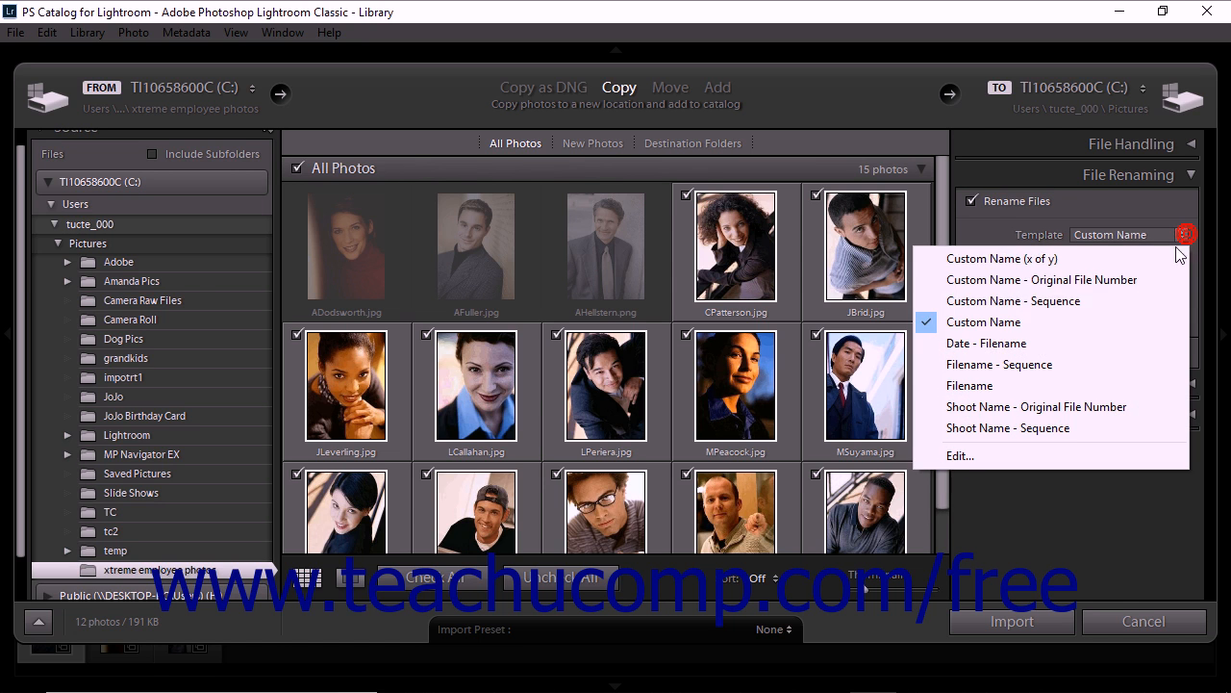
{"action": "left_click", "coordinate": [1085, 344]}
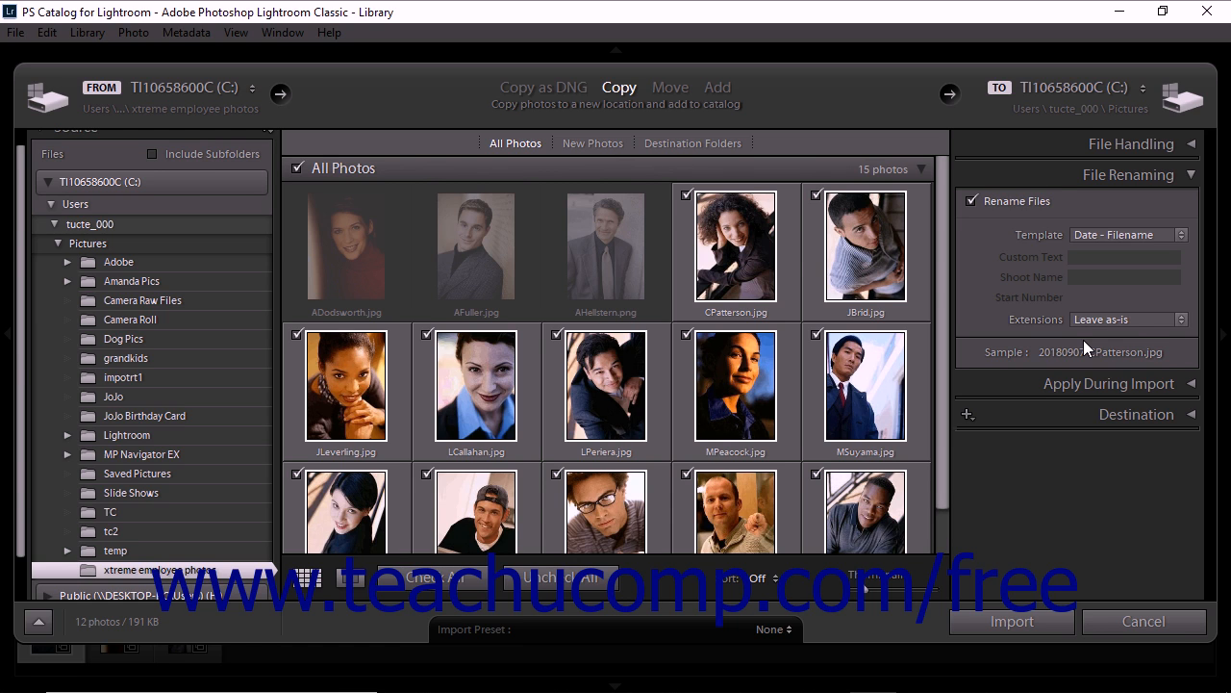
{"action": "left_click", "coordinate": [1179, 234]}
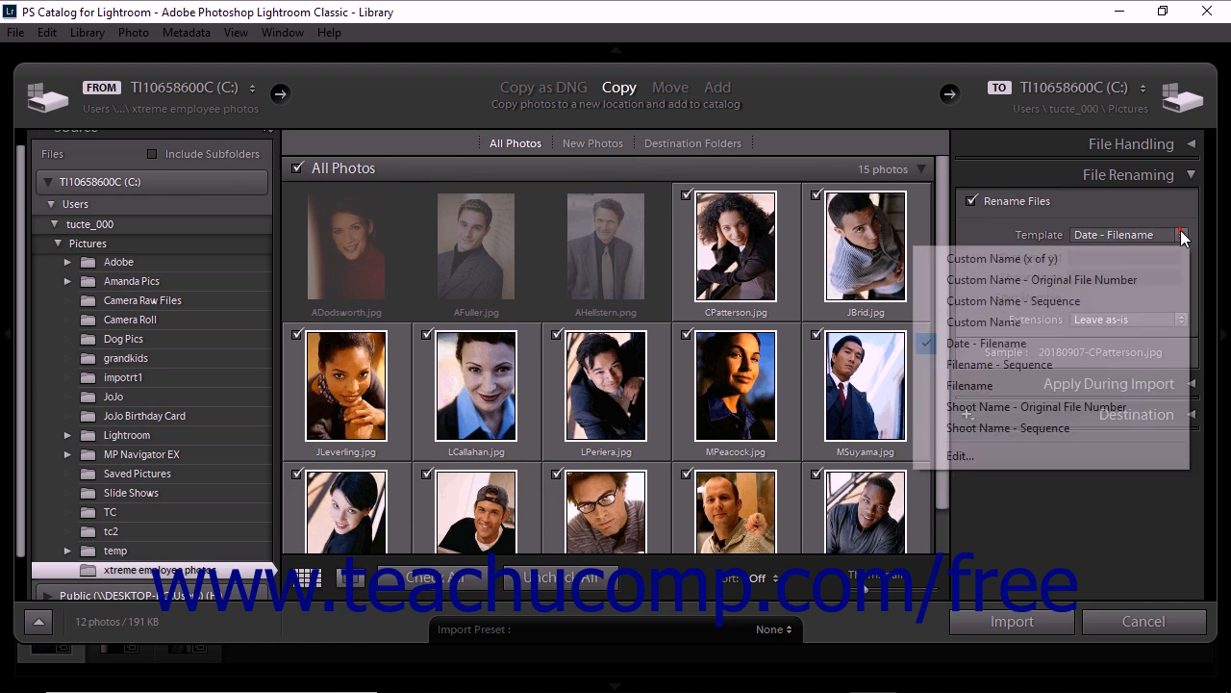
{"action": "left_click", "coordinate": [1072, 363]}
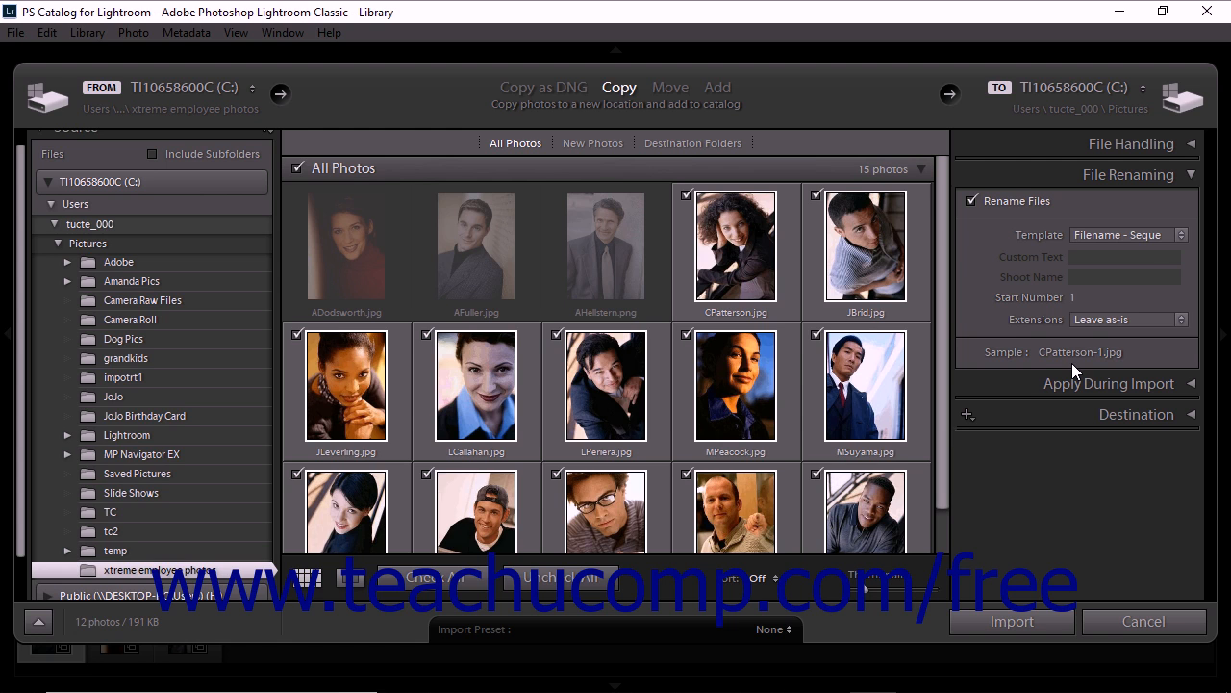
{"action": "left_click", "coordinate": [1164, 236]}
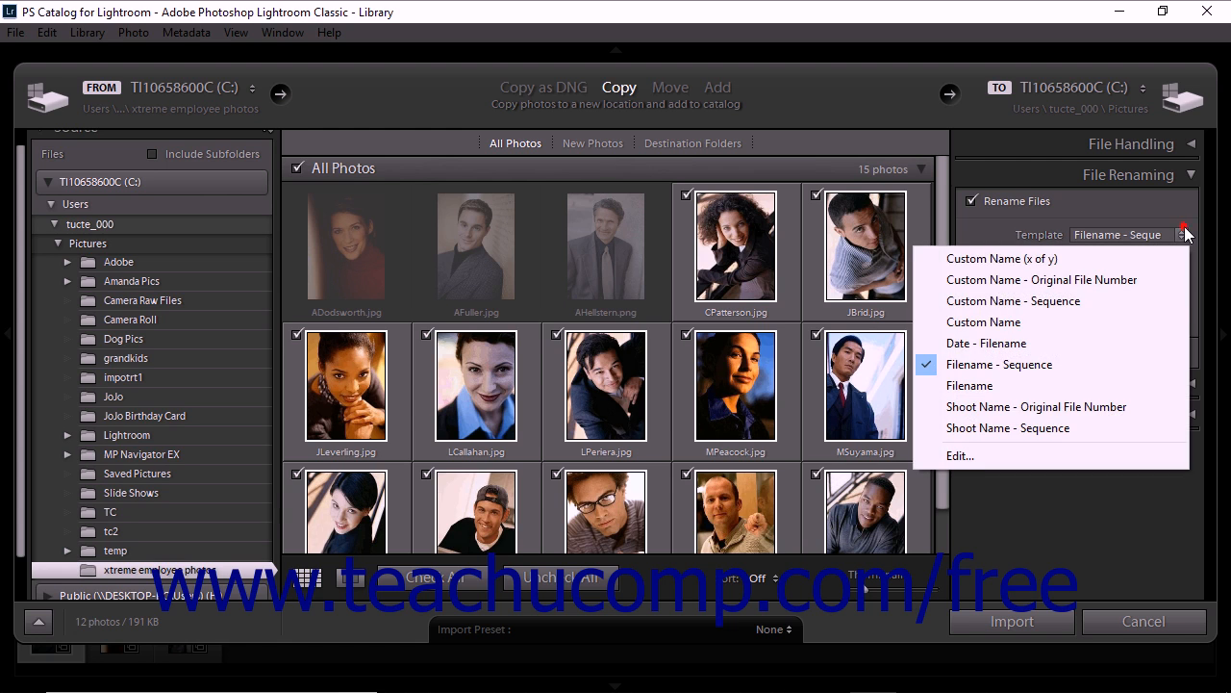
{"action": "left_click", "coordinate": [1047, 378]}
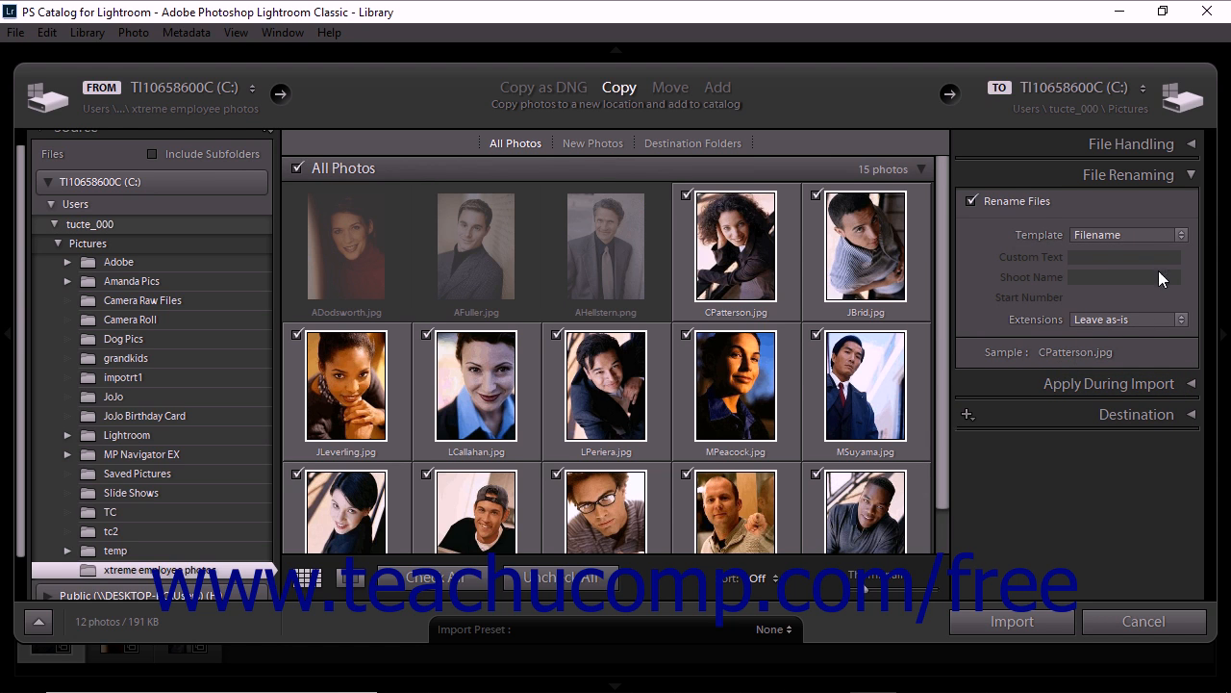
Step: Try the renaming templates Shoot Name - Original File Number and Shoot Name - Sequence
{"action": "left_click", "coordinate": [1183, 237]}
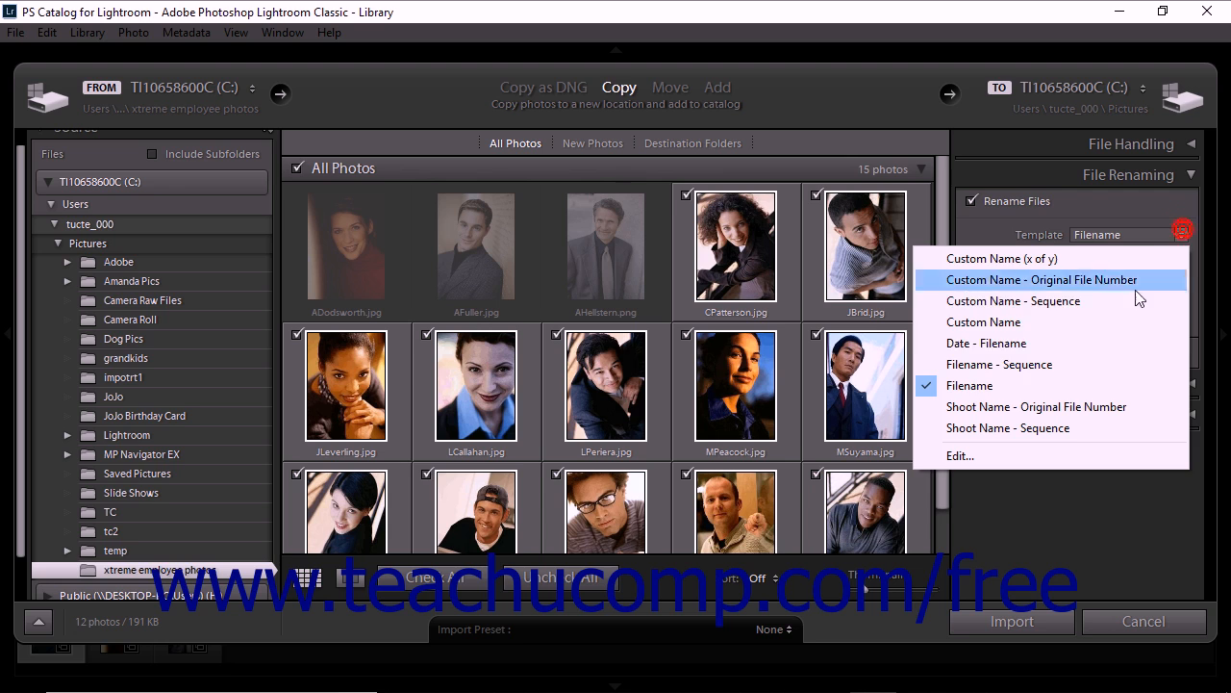
{"action": "left_click", "coordinate": [1062, 410]}
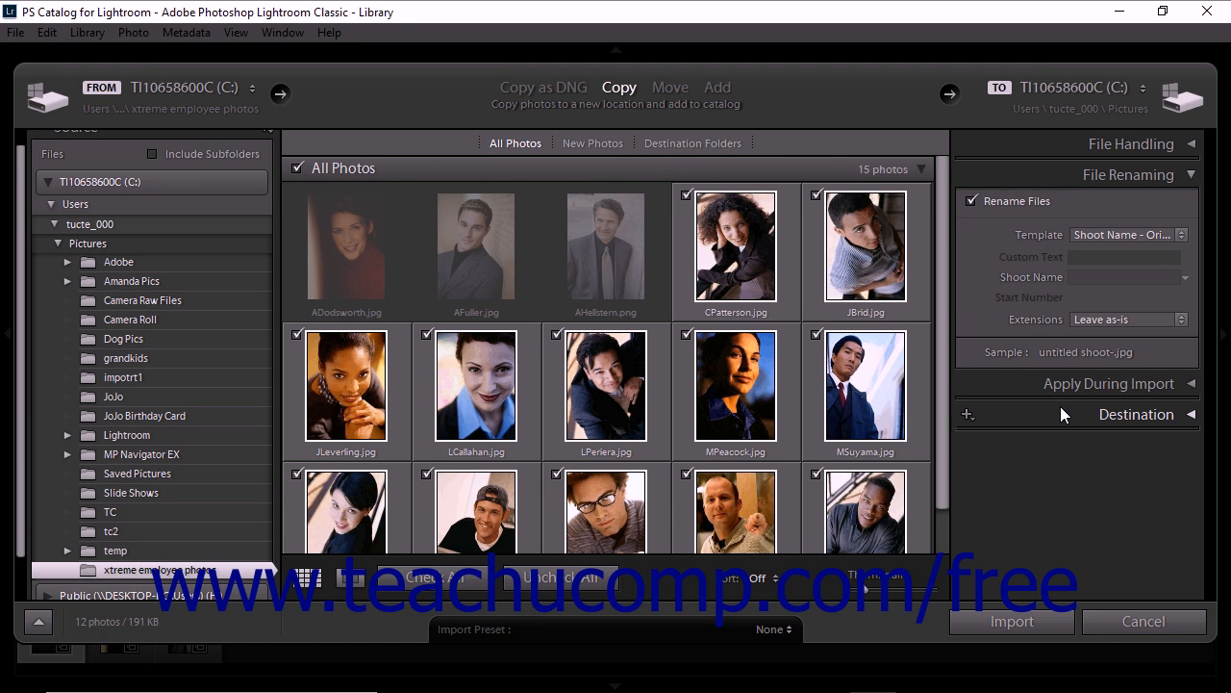
{"action": "left_click", "coordinate": [1096, 235]}
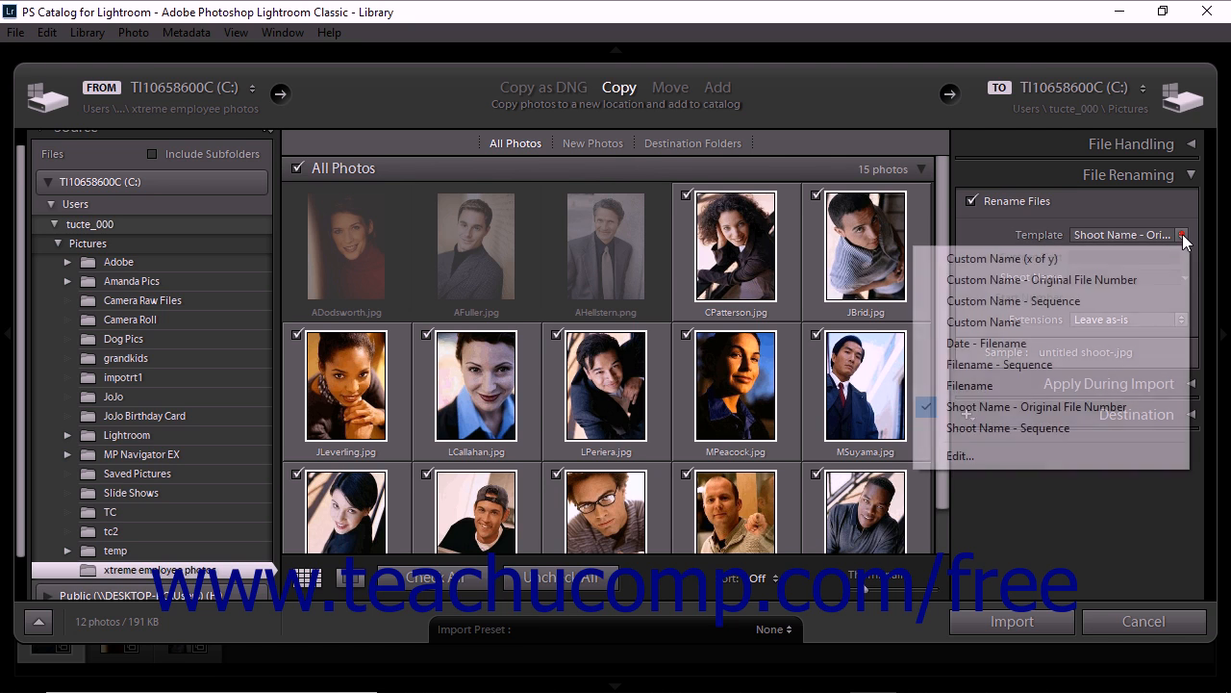
{"action": "left_click", "coordinate": [1052, 428]}
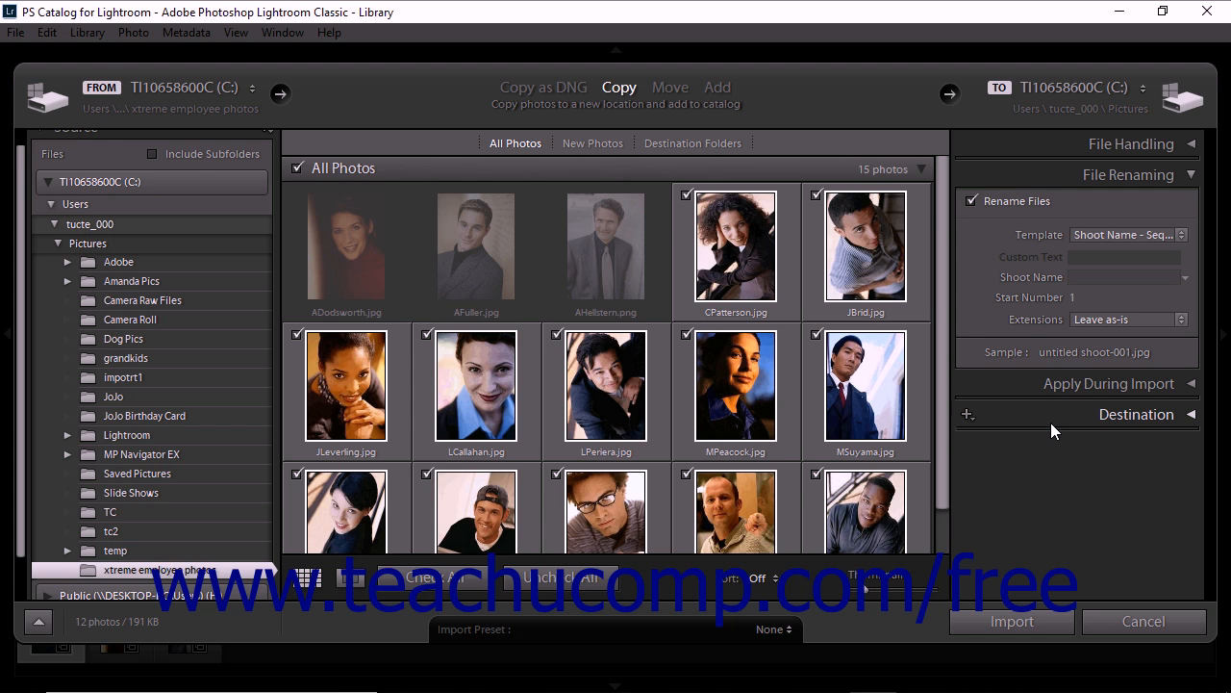
Step: View the Filename Template Editor for the current renaming template and close it without editing anything
{"action": "left_click", "coordinate": [1183, 239]}
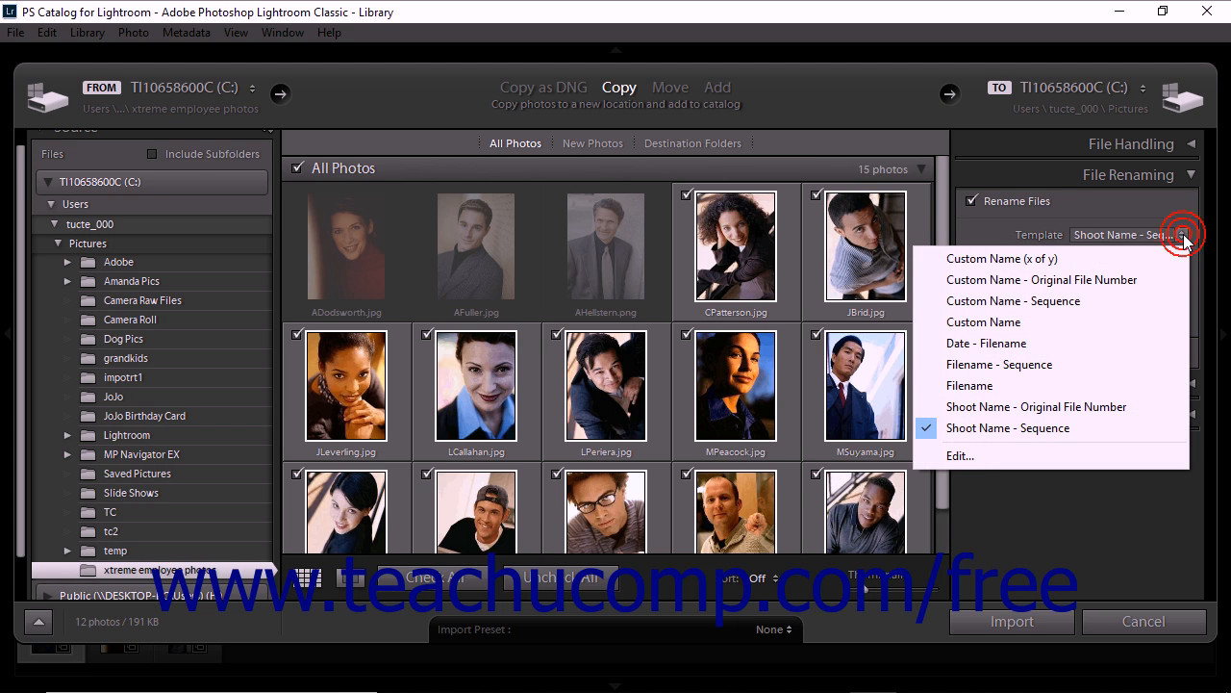
{"action": "left_click", "coordinate": [1053, 453]}
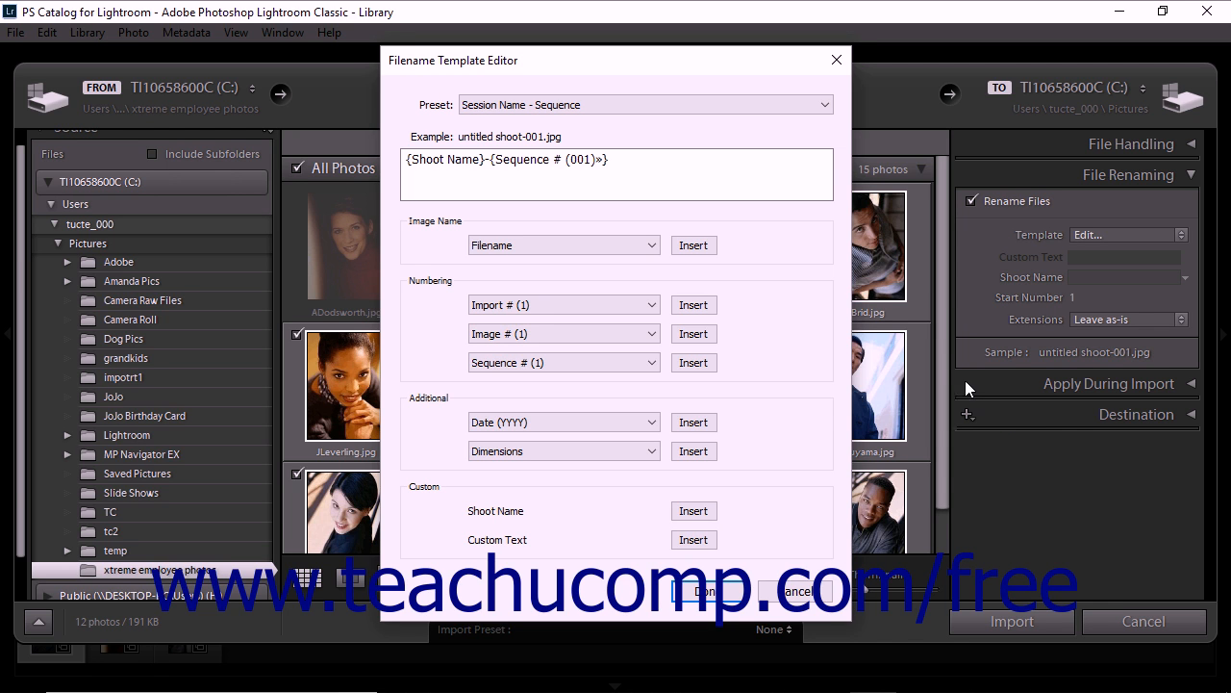
{"action": "left_click", "coordinate": [831, 61]}
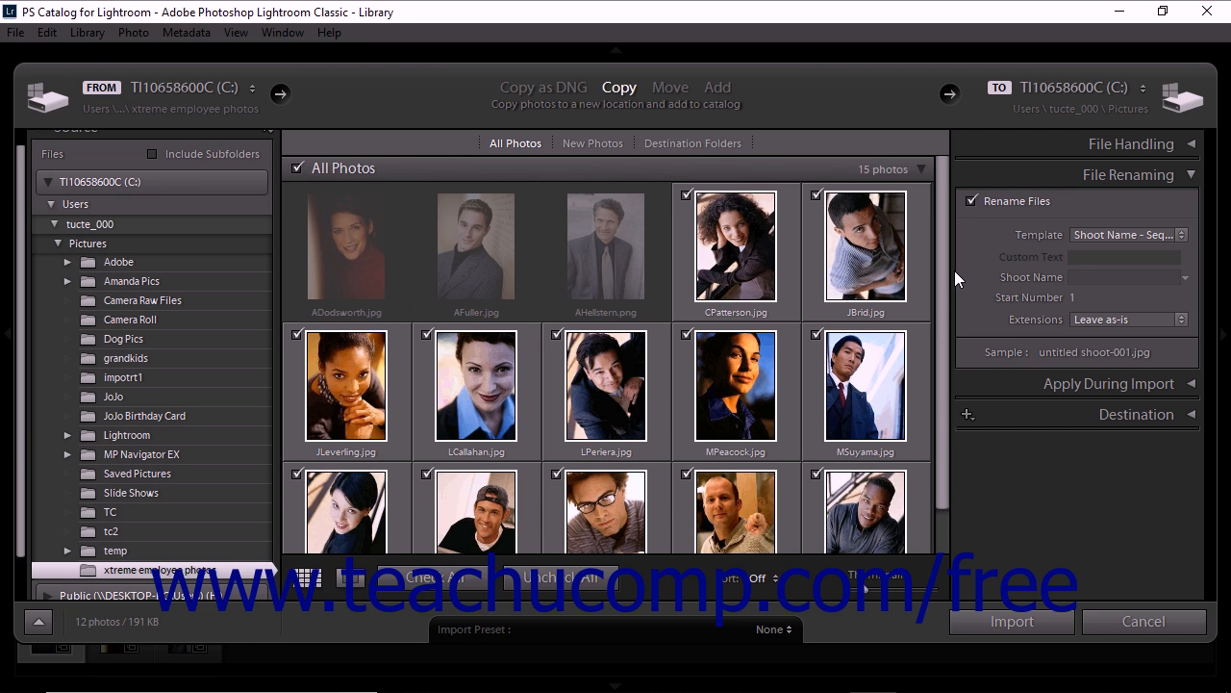
Step: Switch the renaming template to Custom Name (x of y) and to Shoot Name - Original File Number to compare their input fields
{"action": "left_click", "coordinate": [1183, 236]}
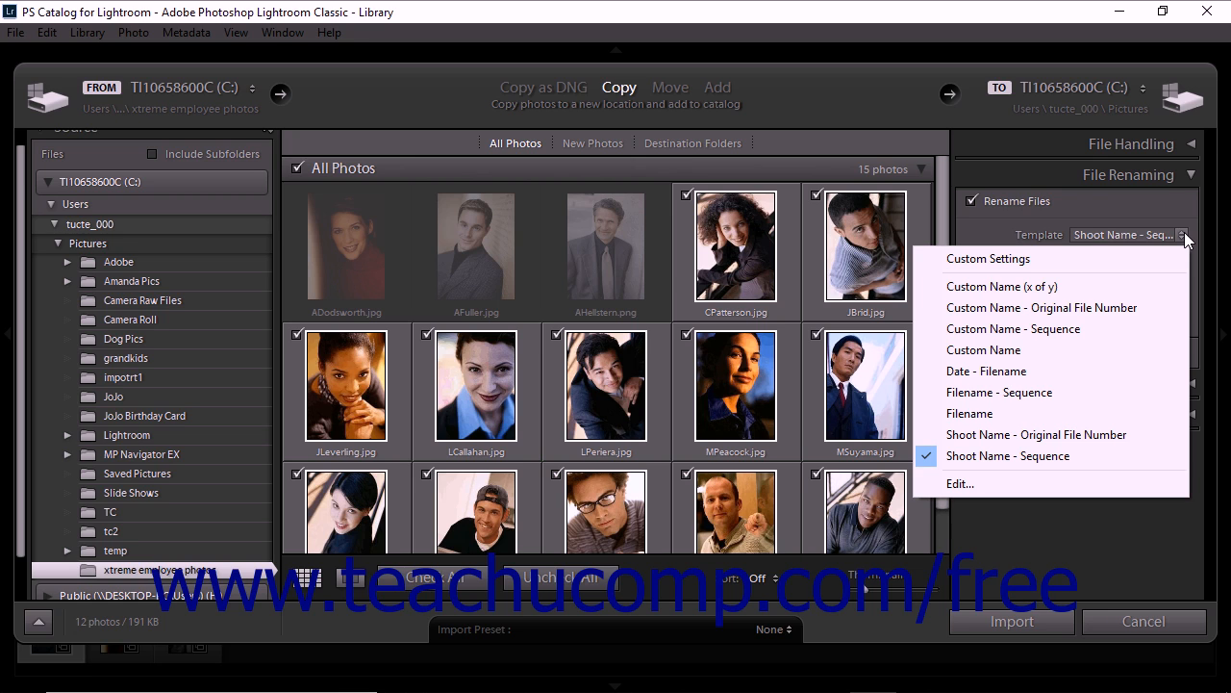
{"action": "left_click", "coordinate": [1126, 289]}
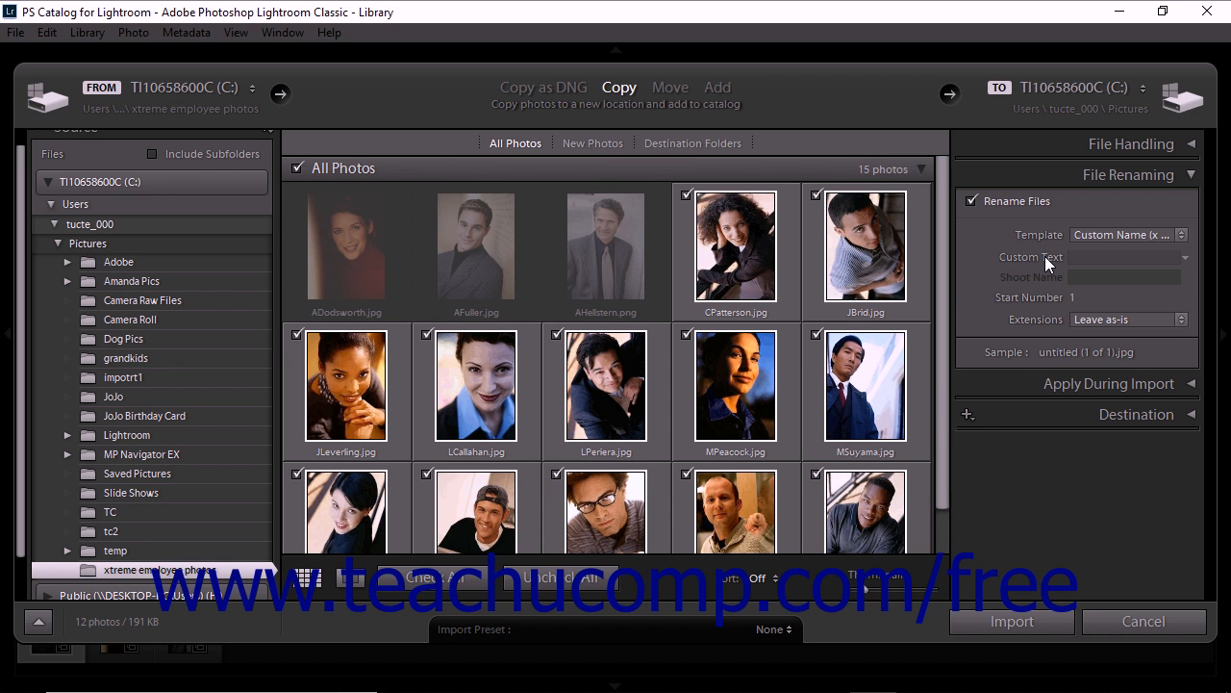
{"action": "left_click", "coordinate": [1173, 235]}
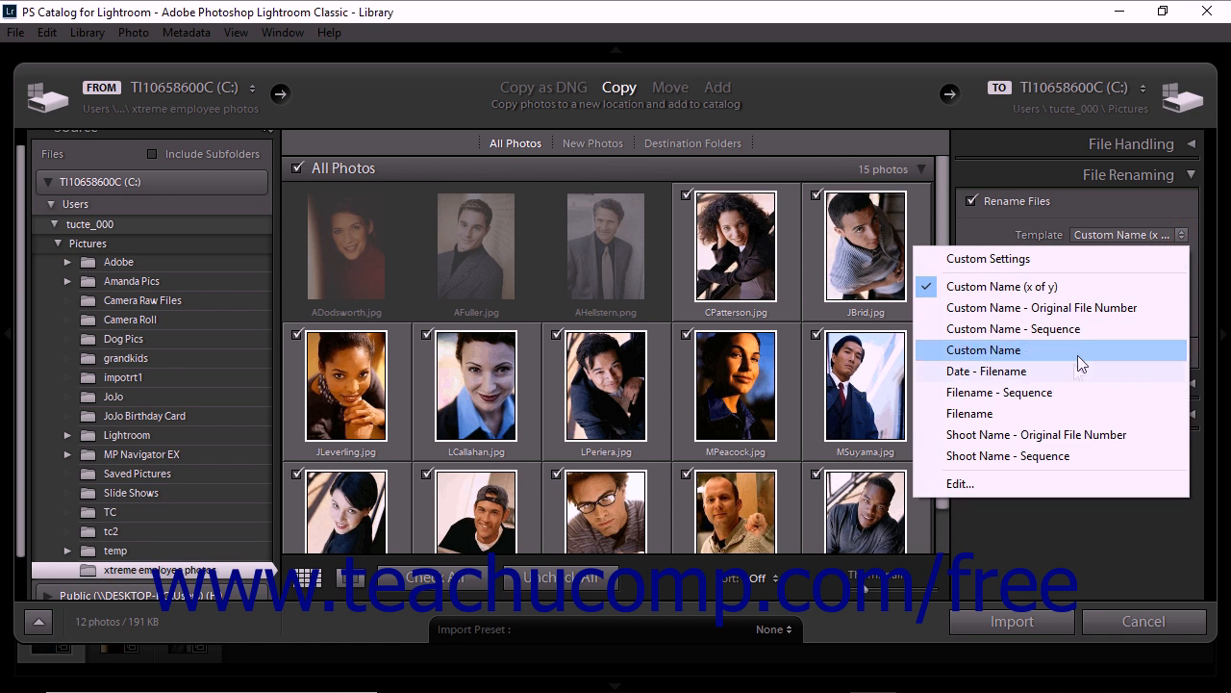
{"action": "left_click", "coordinate": [1052, 433]}
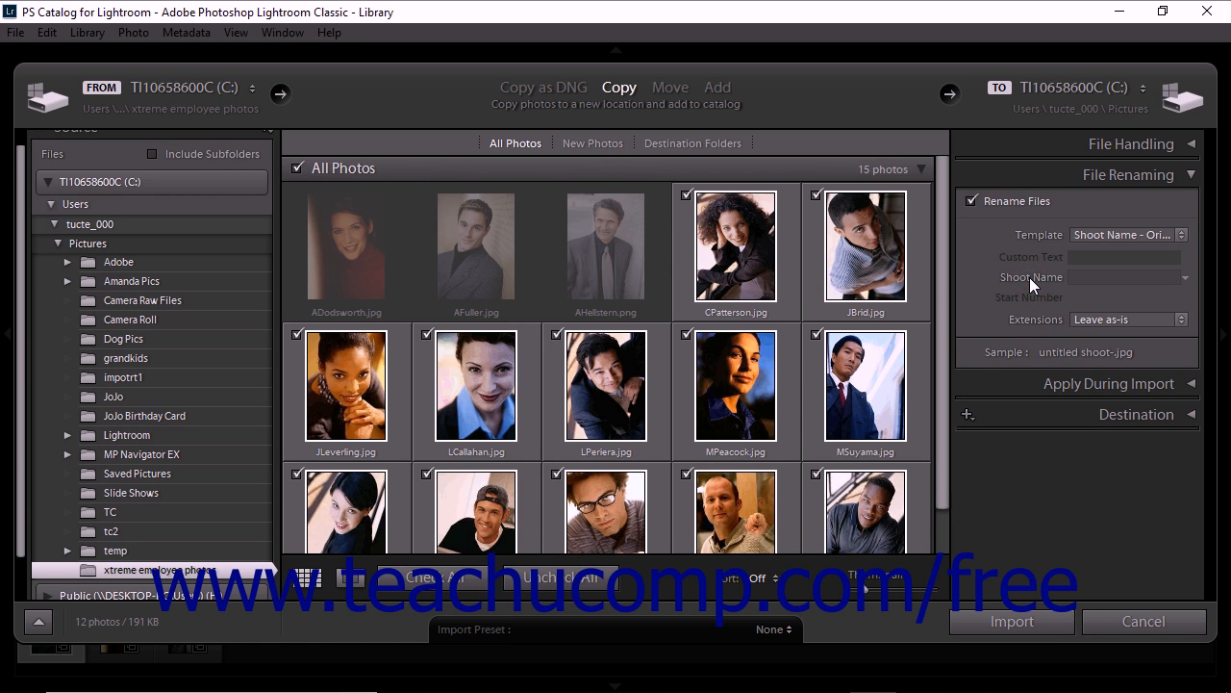
Step: Set the renaming template to Custom Name - Sequence, open its start number for editing, and collapse the file renaming options
{"action": "left_click", "coordinate": [1181, 235]}
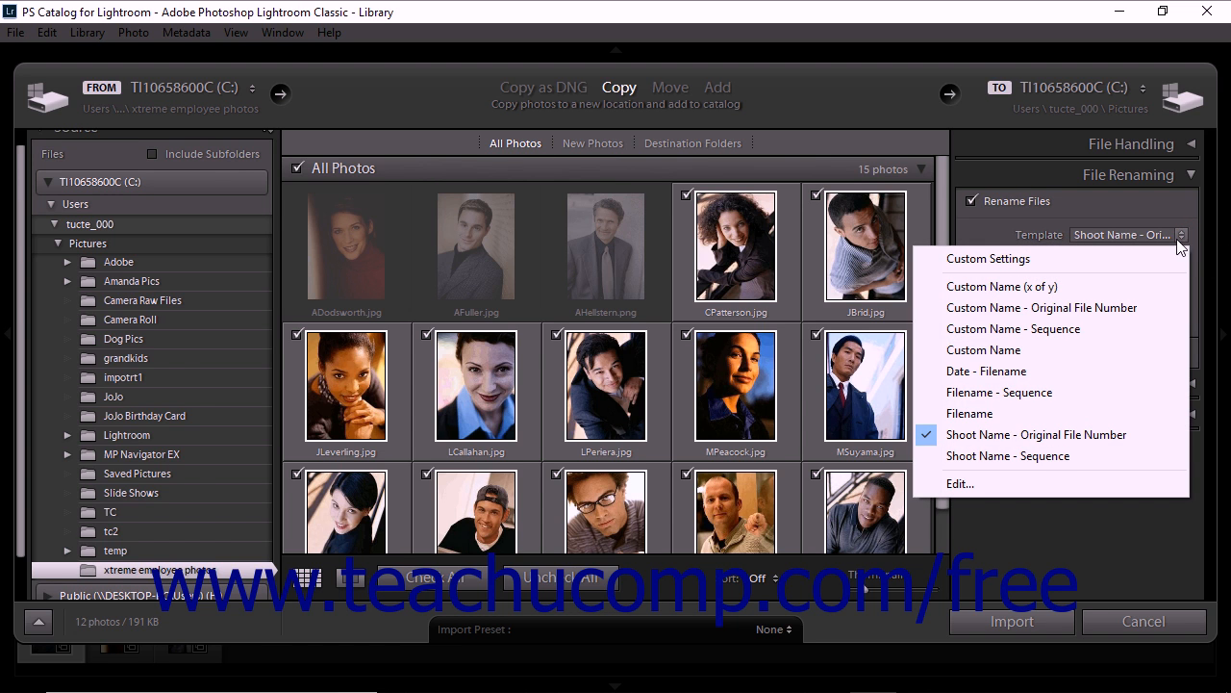
{"action": "left_click", "coordinate": [1090, 328]}
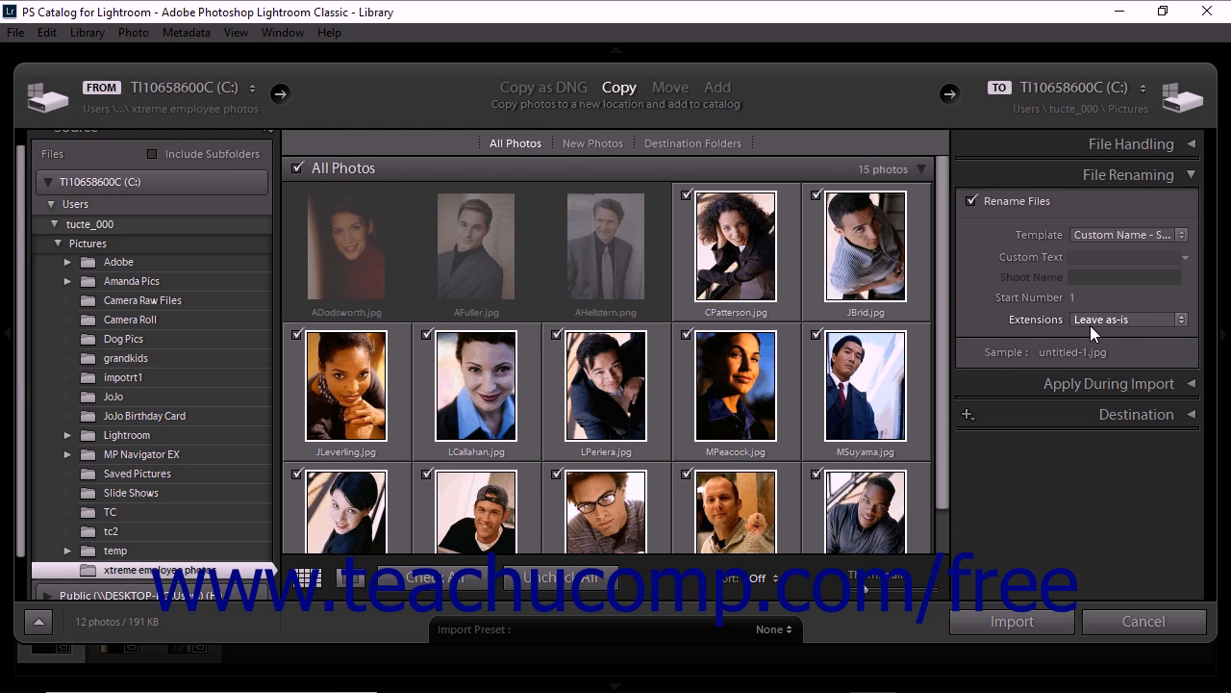
{"action": "left_click", "coordinate": [1072, 298]}
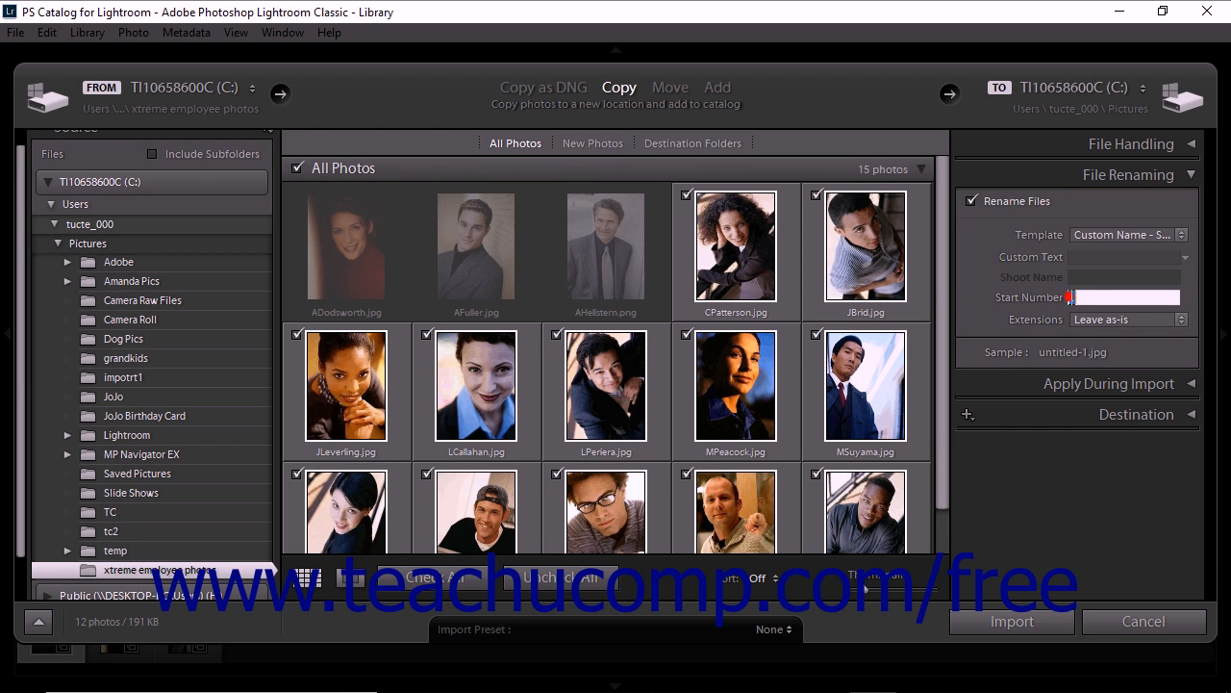
{"action": "left_click", "coordinate": [1154, 174]}
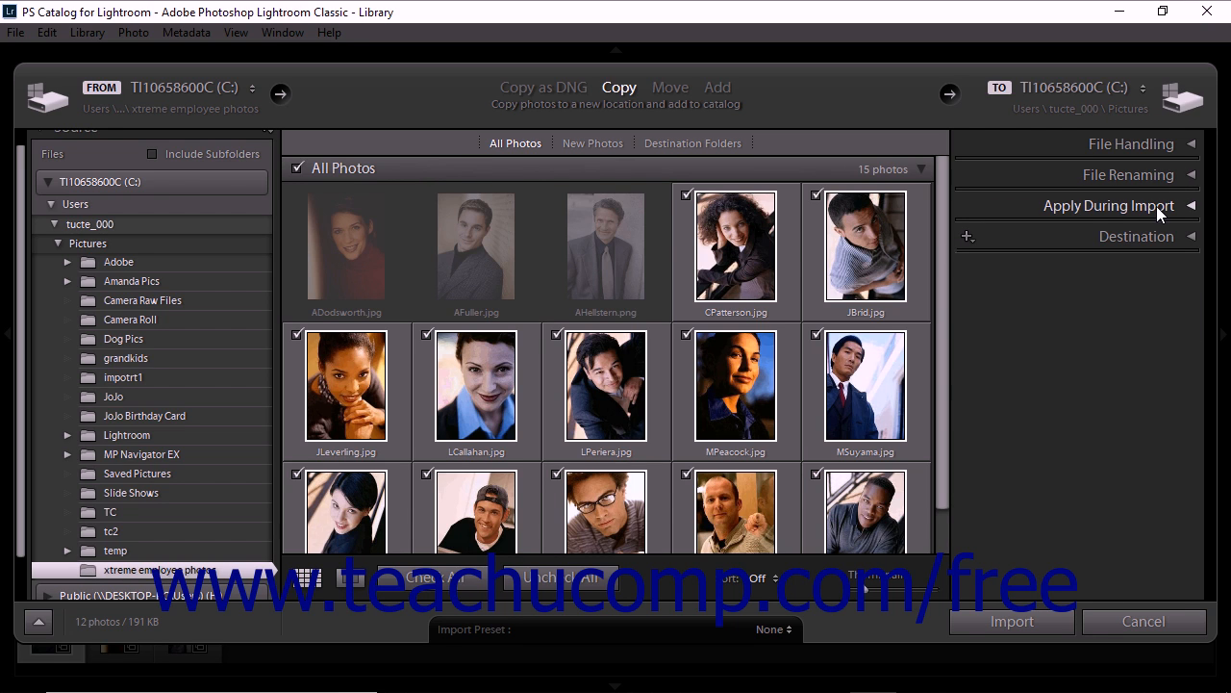
Step: Set the develop settings applied during import to the Vignetting - Heavy preset
{"action": "left_click", "coordinate": [1156, 206]}
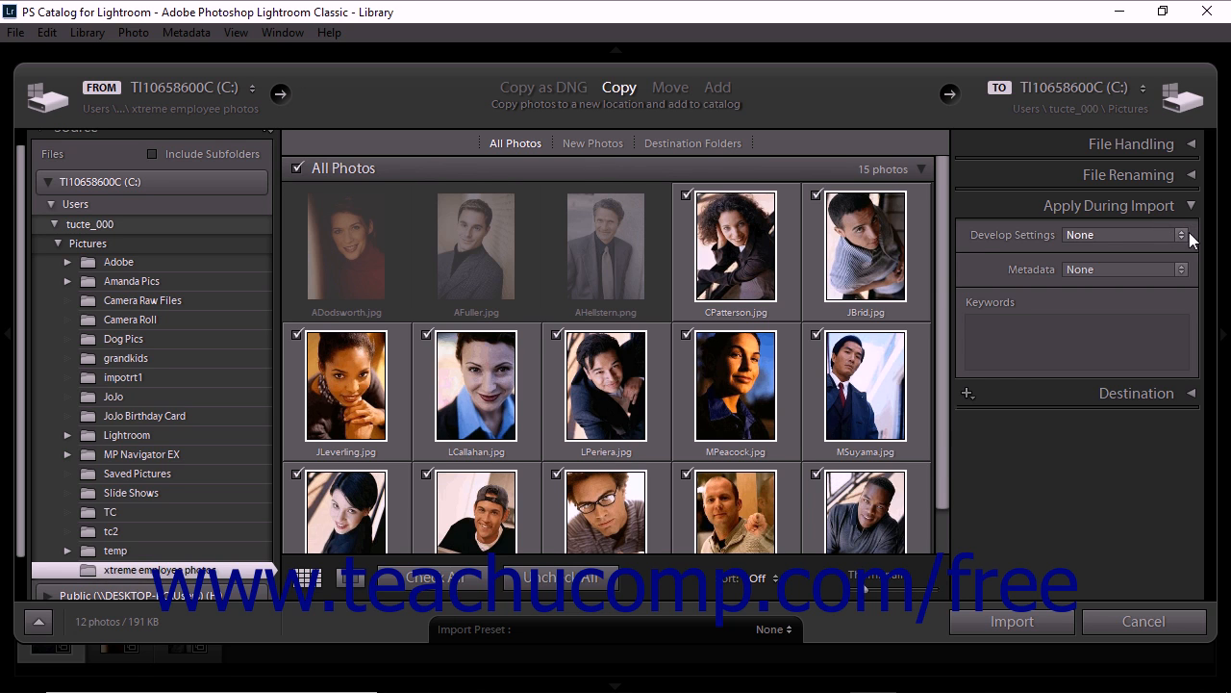
{"action": "left_click", "coordinate": [1182, 235]}
{"action": "mouse_move", "coordinate": [1143, 425]}
{"action": "left_click", "coordinate": [1012, 481]}
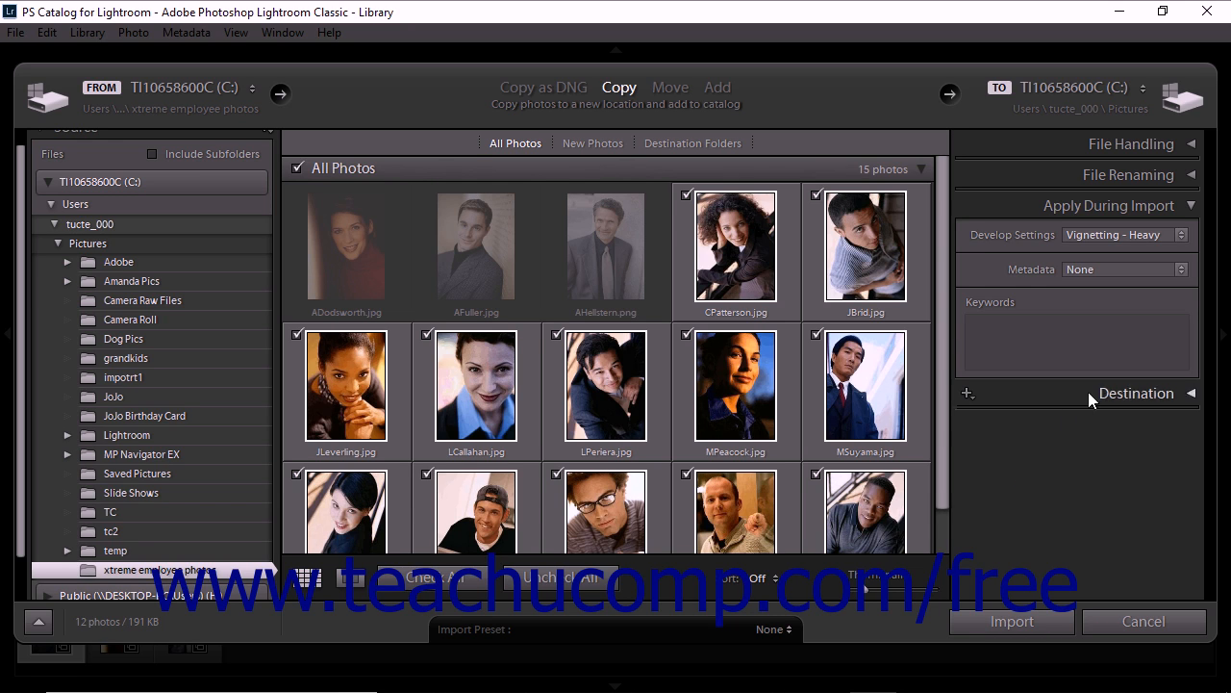
Step: View the blank form for a new metadata preset without creating one, and make the import Keywords box ready for entry
{"action": "left_click", "coordinate": [1182, 269]}
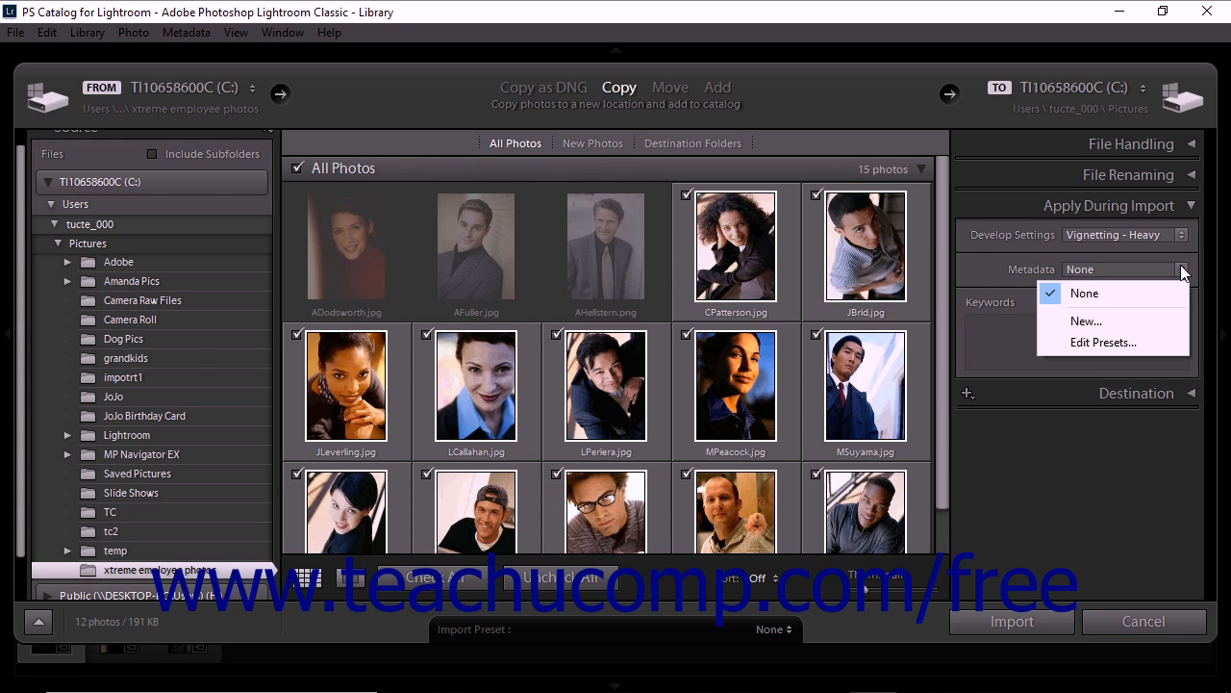
{"action": "left_click", "coordinate": [1146, 319]}
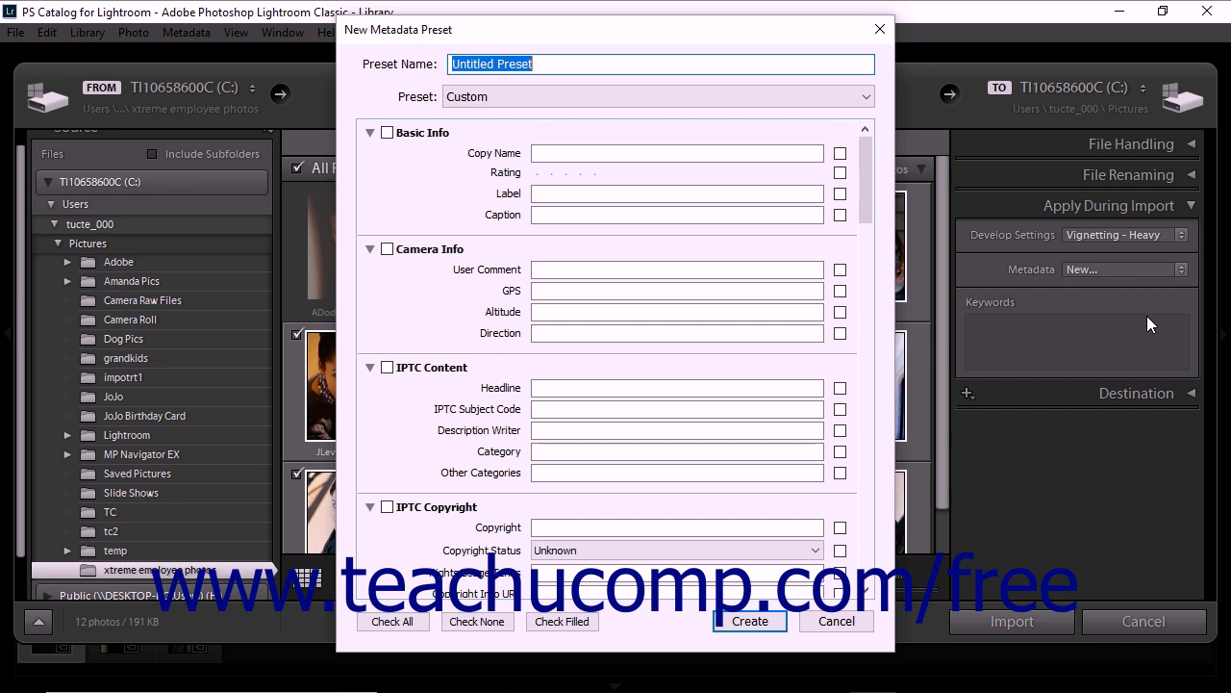
{"action": "left_click", "coordinate": [836, 621]}
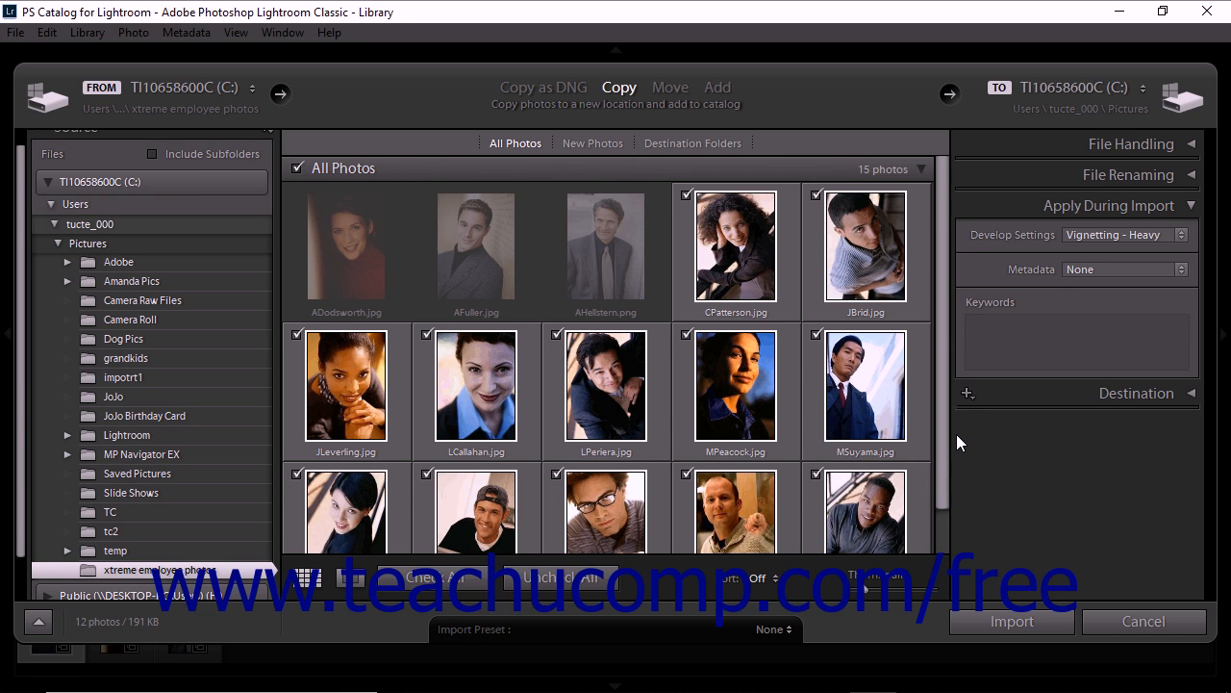
{"action": "left_click", "coordinate": [994, 340]}
{"action": "left_click", "coordinate": [994, 340]}
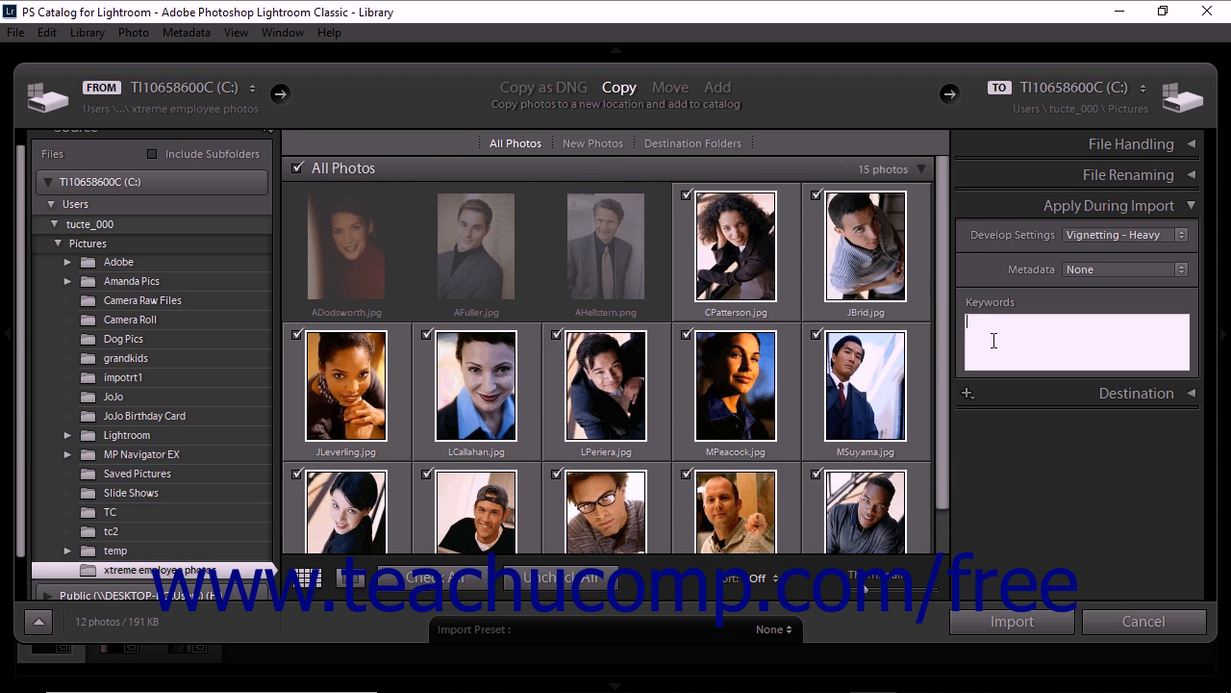
Step: Save the current import settings as a new import preset named My Preset and select it from the user presets
{"action": "left_click", "coordinate": [789, 632]}
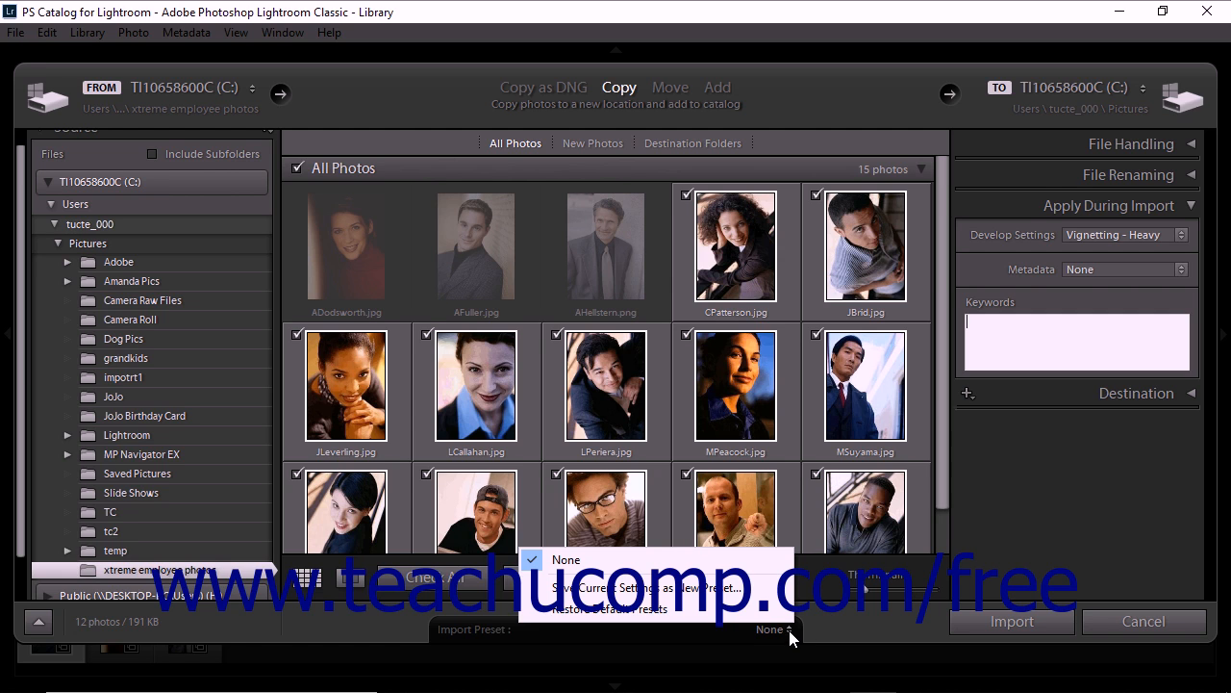
{"action": "left_click", "coordinate": [724, 589]}
{"action": "type", "text": "My Preset"}
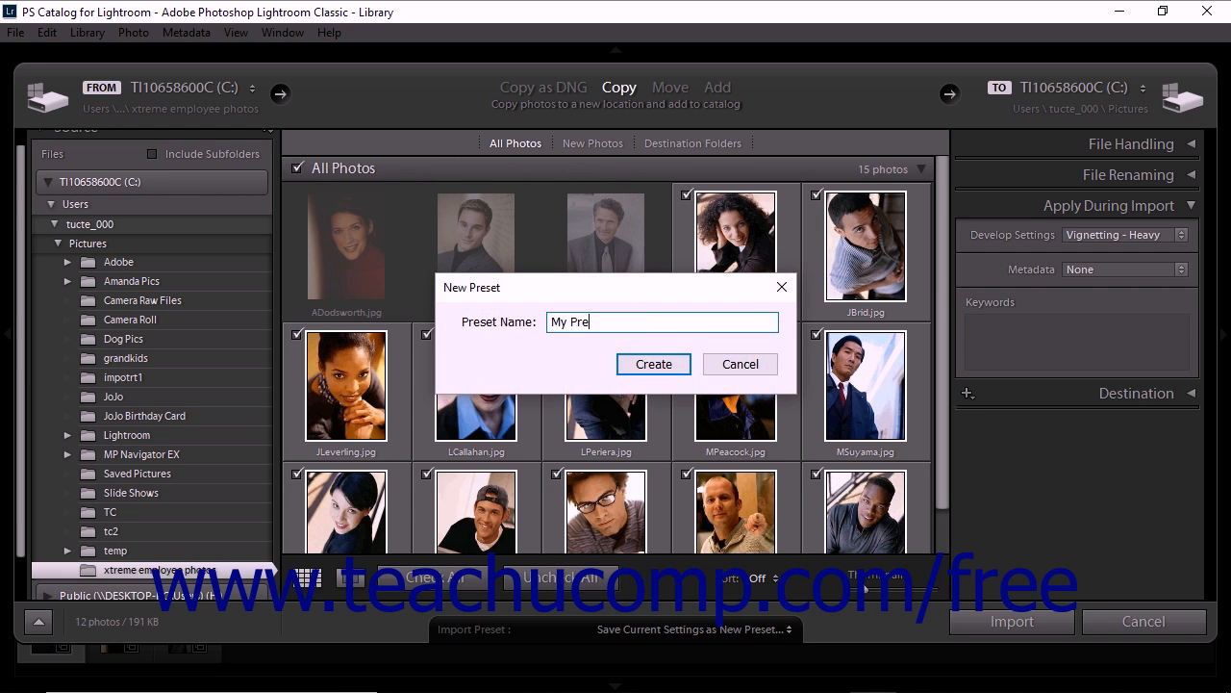
{"action": "left_click", "coordinate": [673, 368]}
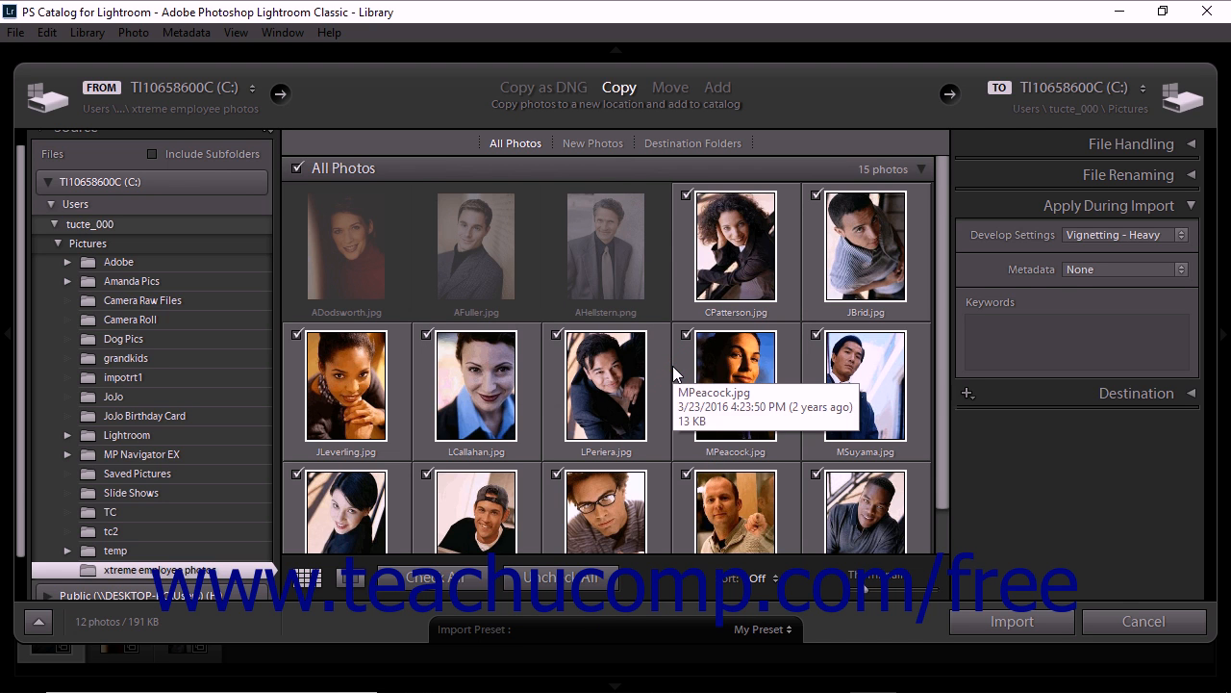
{"action": "left_click", "coordinate": [768, 635]}
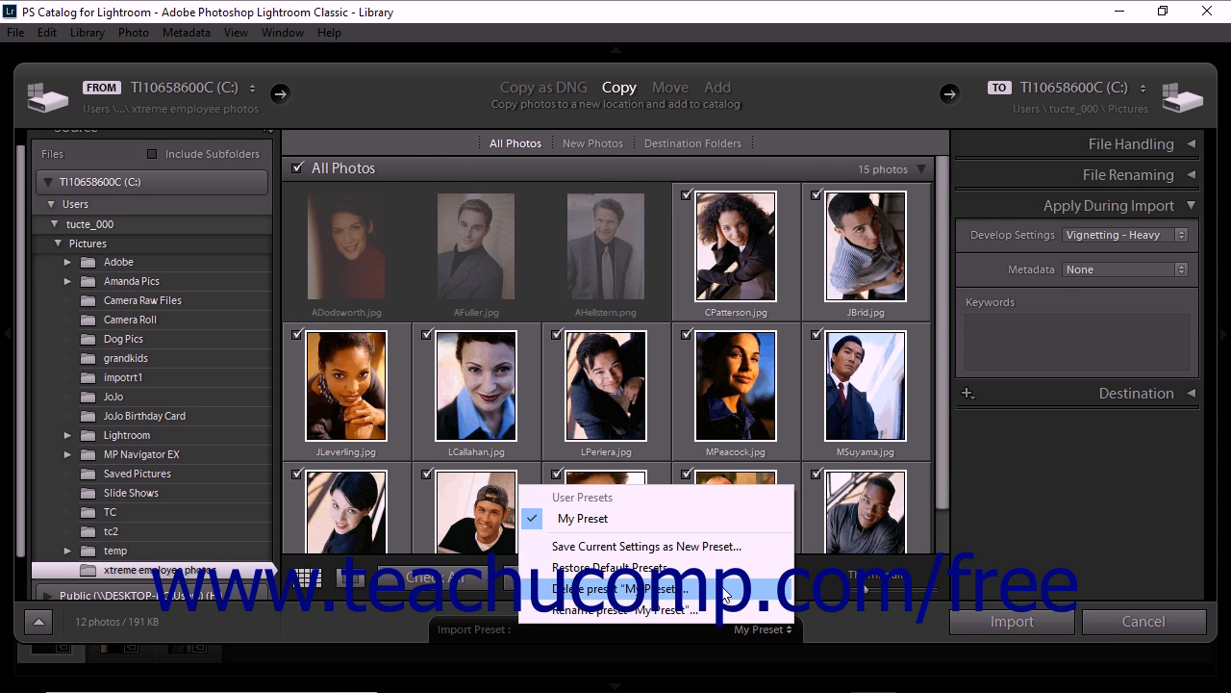
{"action": "left_click", "coordinate": [618, 519]}
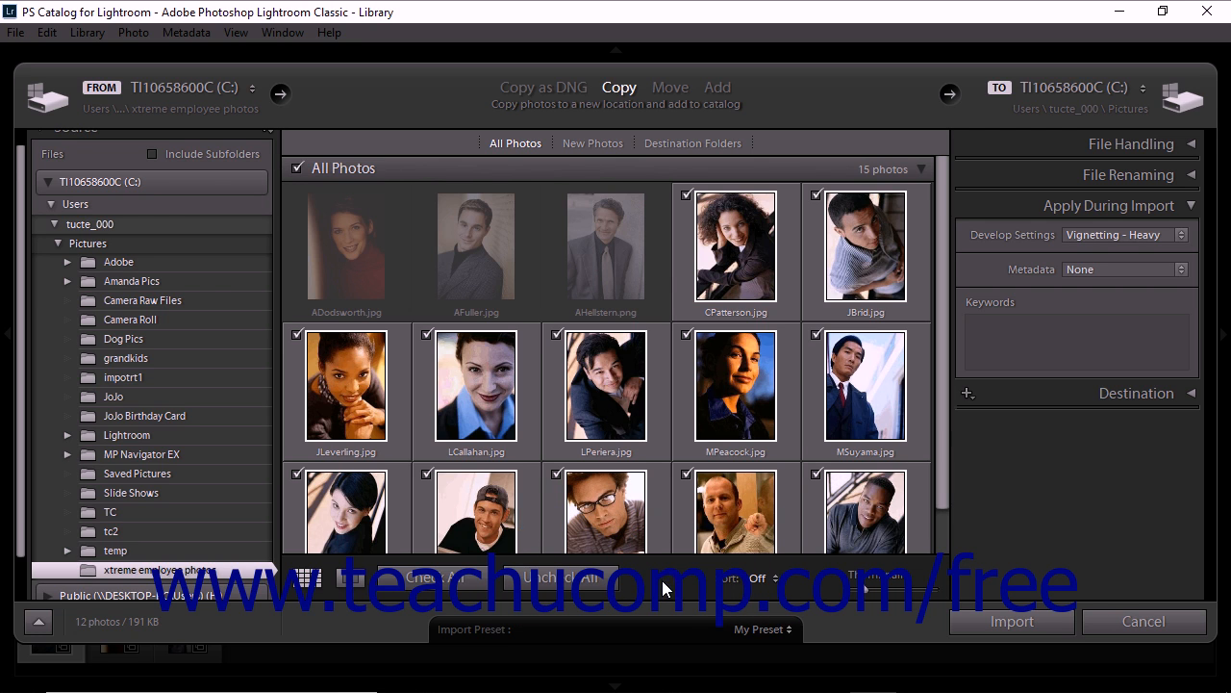
Step: Delete the import preset My Preset and confirm the deletion
{"action": "left_click", "coordinate": [735, 630]}
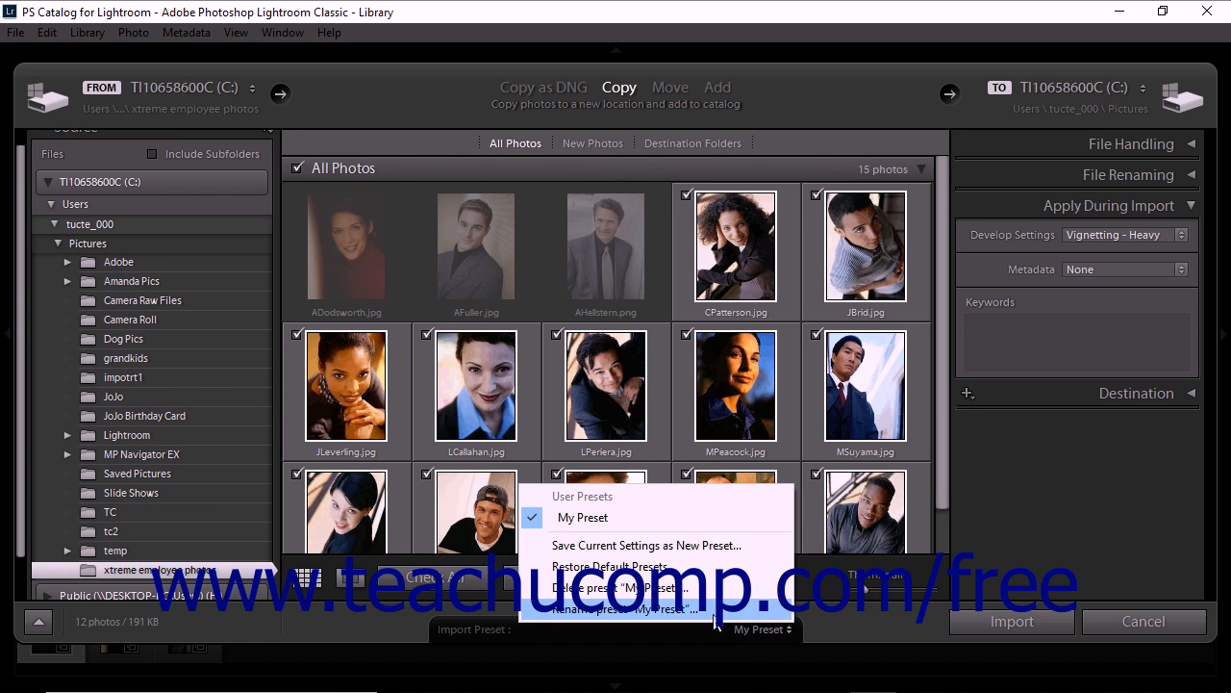
{"action": "left_click", "coordinate": [684, 588]}
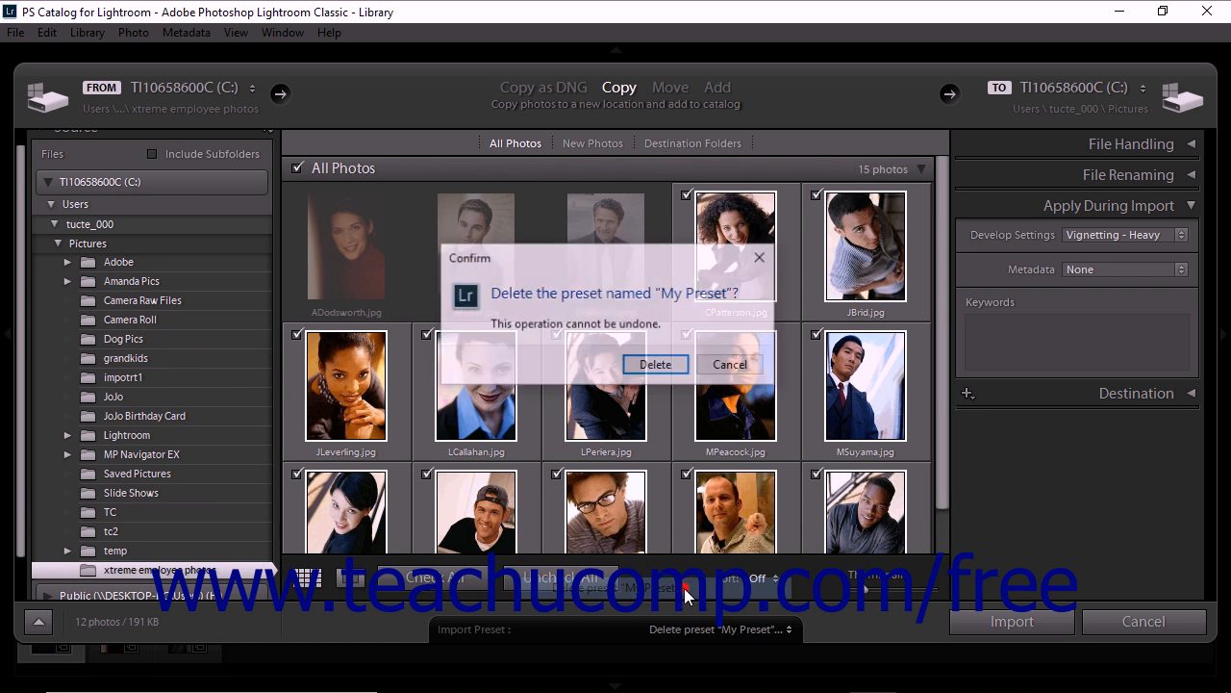
{"action": "left_click", "coordinate": [660, 365]}
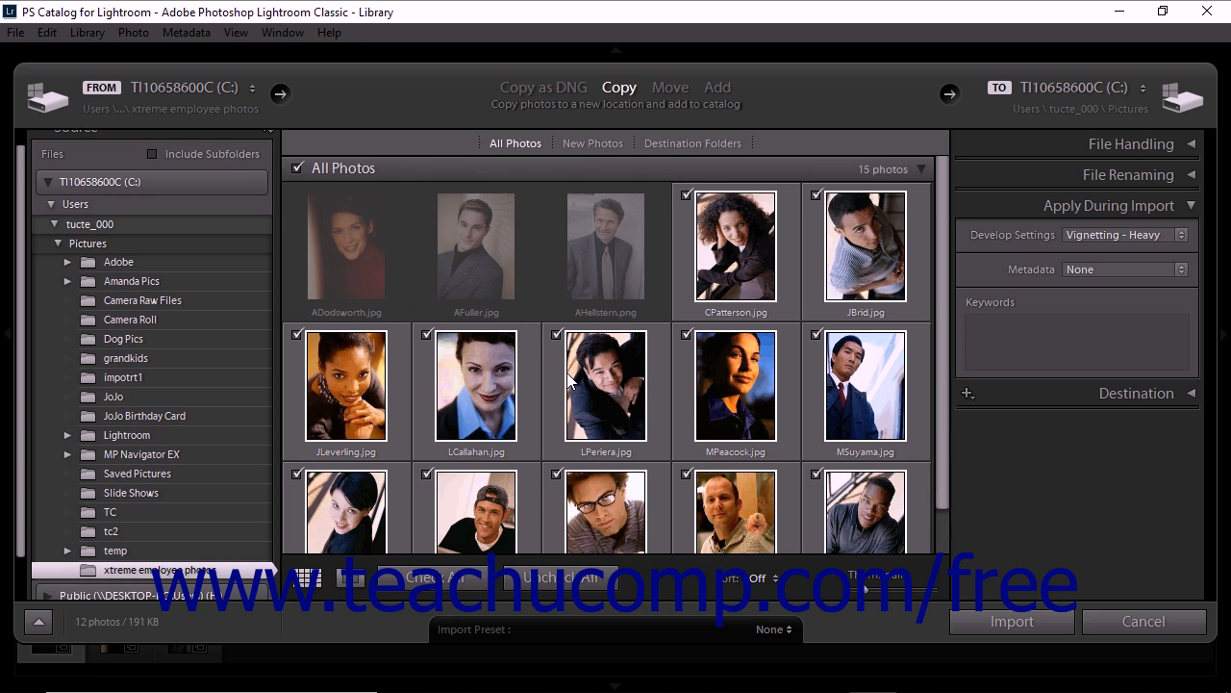
Step: Check the source and destination choices in the compact import window, set the import method to Add and return to the expanded view
{"action": "left_click", "coordinate": [39, 622]}
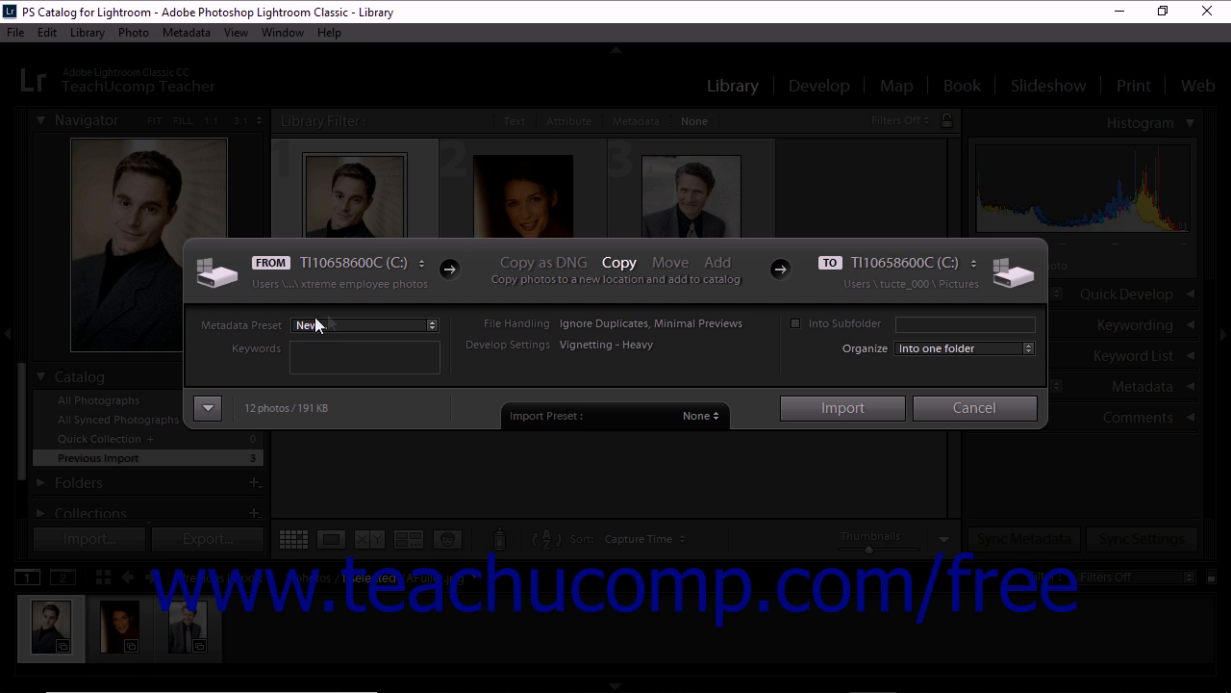
{"action": "left_click", "coordinate": [420, 270]}
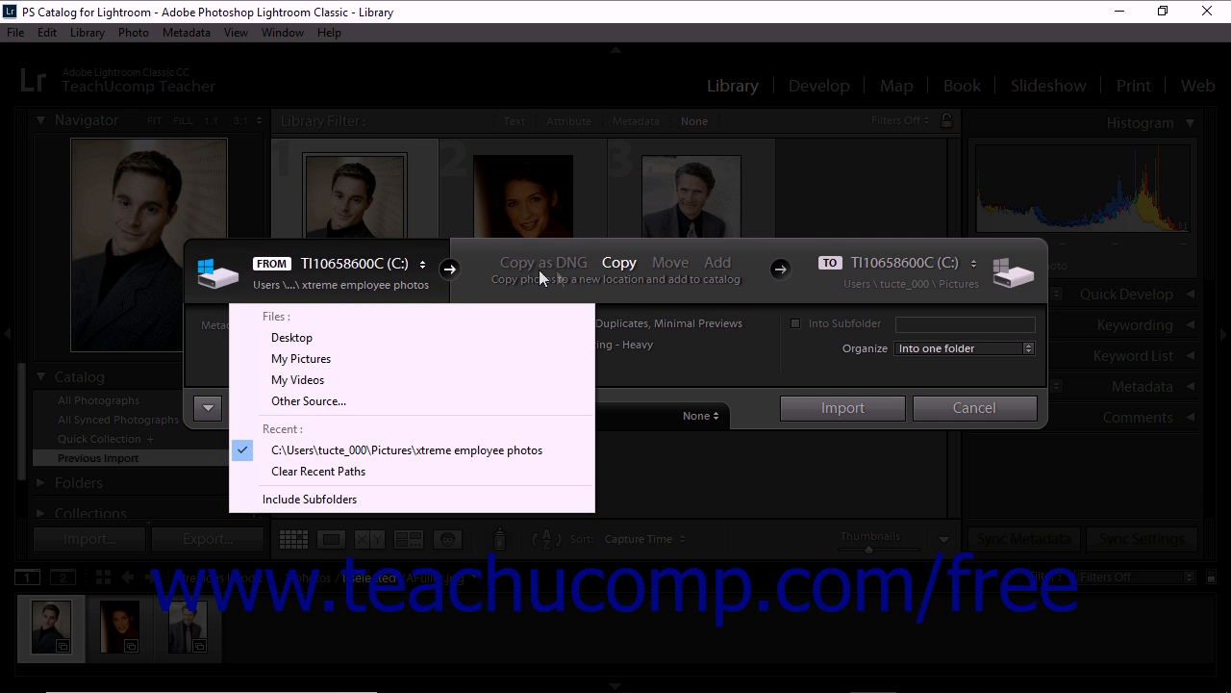
{"action": "left_click", "coordinate": [619, 265]}
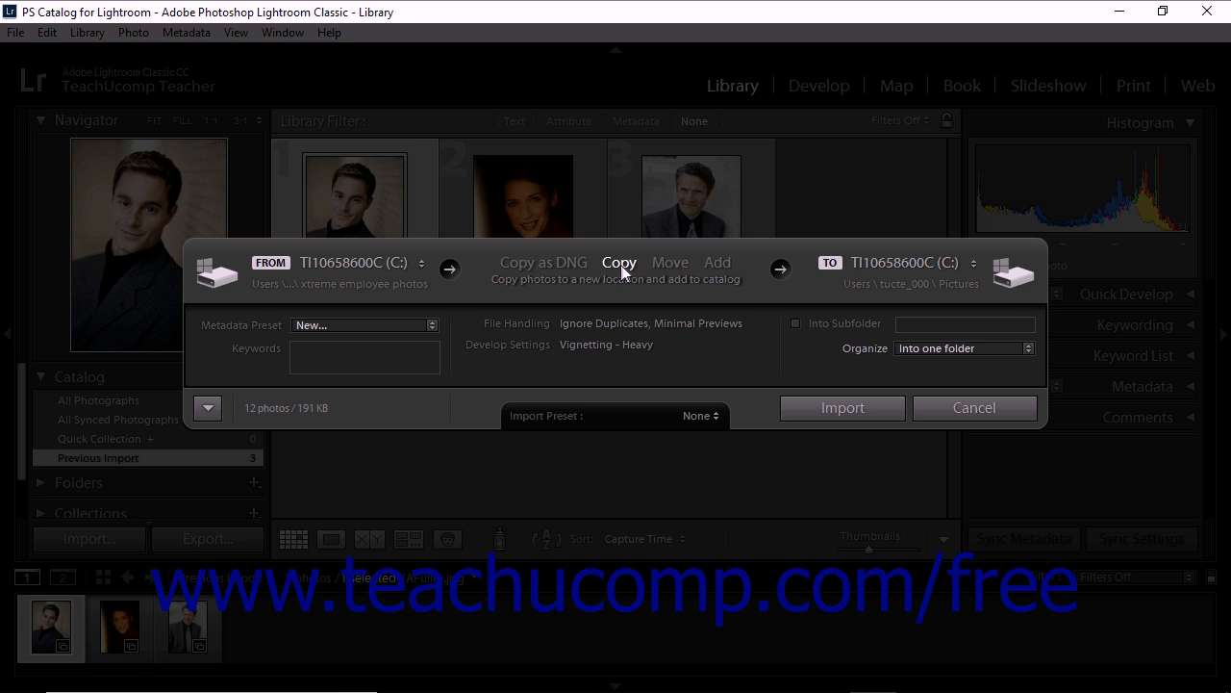
{"action": "left_click", "coordinate": [835, 272]}
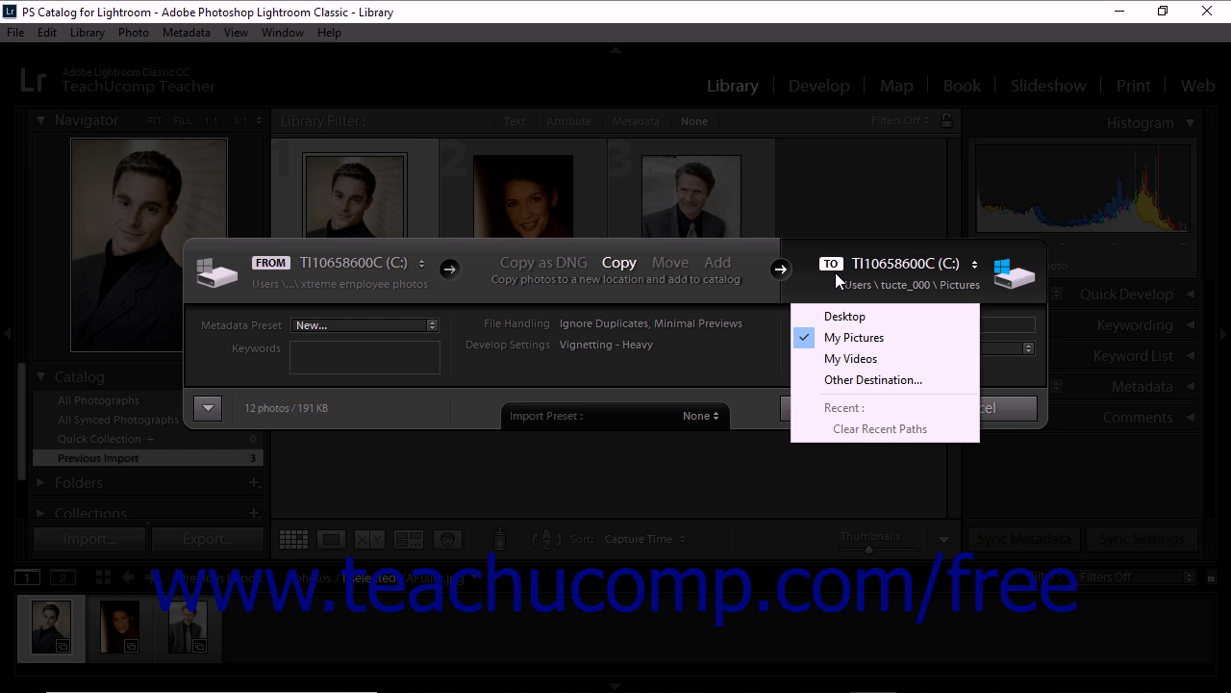
{"action": "left_click", "coordinate": [721, 264]}
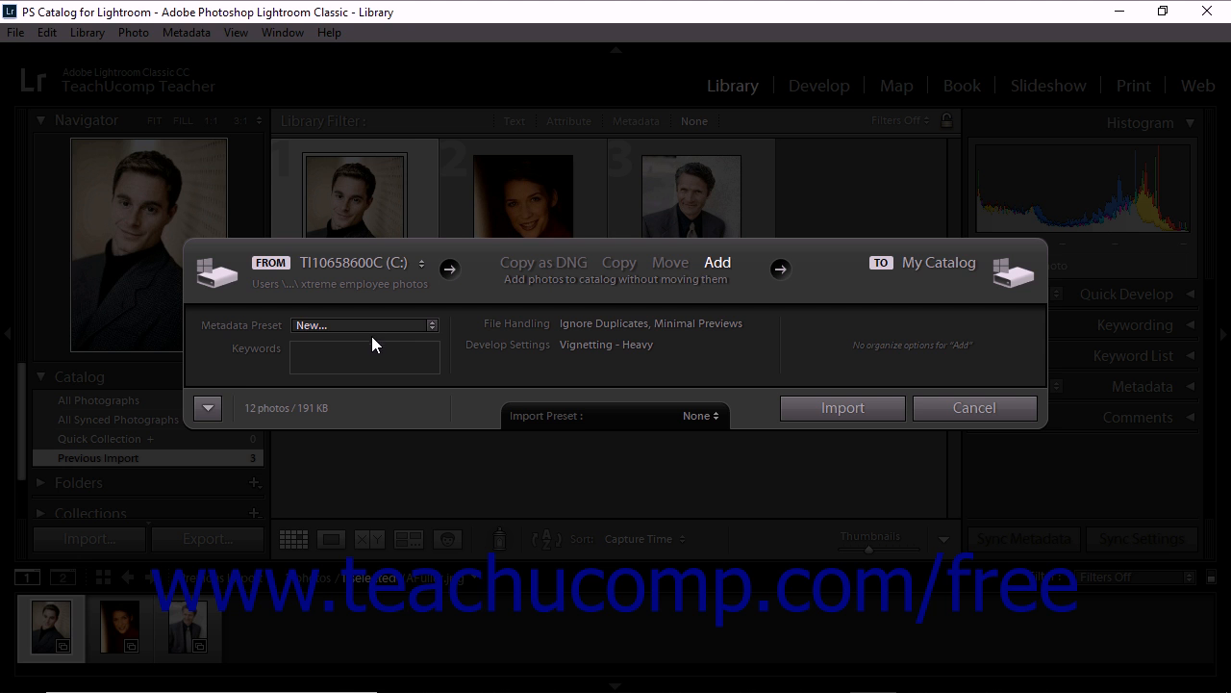
{"action": "left_click", "coordinate": [214, 408]}
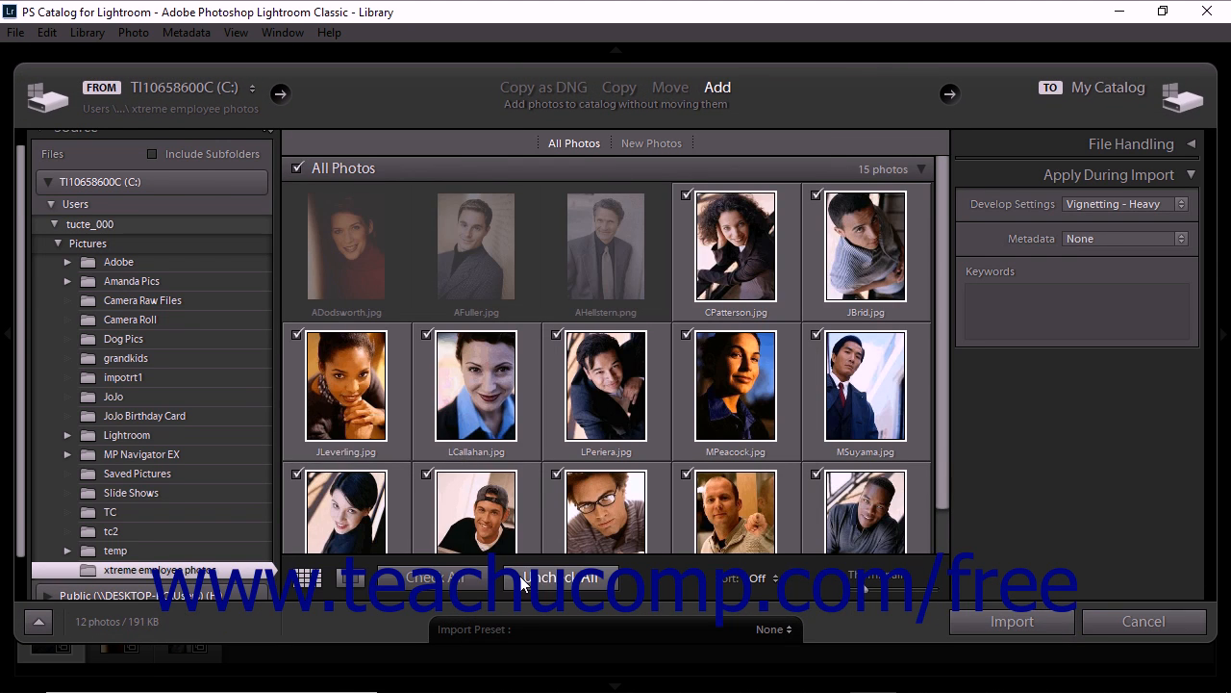
Step: Uncheck all photos, check only JLeverling.jpg and LCallahan.jpg, and import them into the catalog
{"action": "left_click", "coordinate": [561, 577]}
{"action": "left_click", "coordinate": [296, 334]}
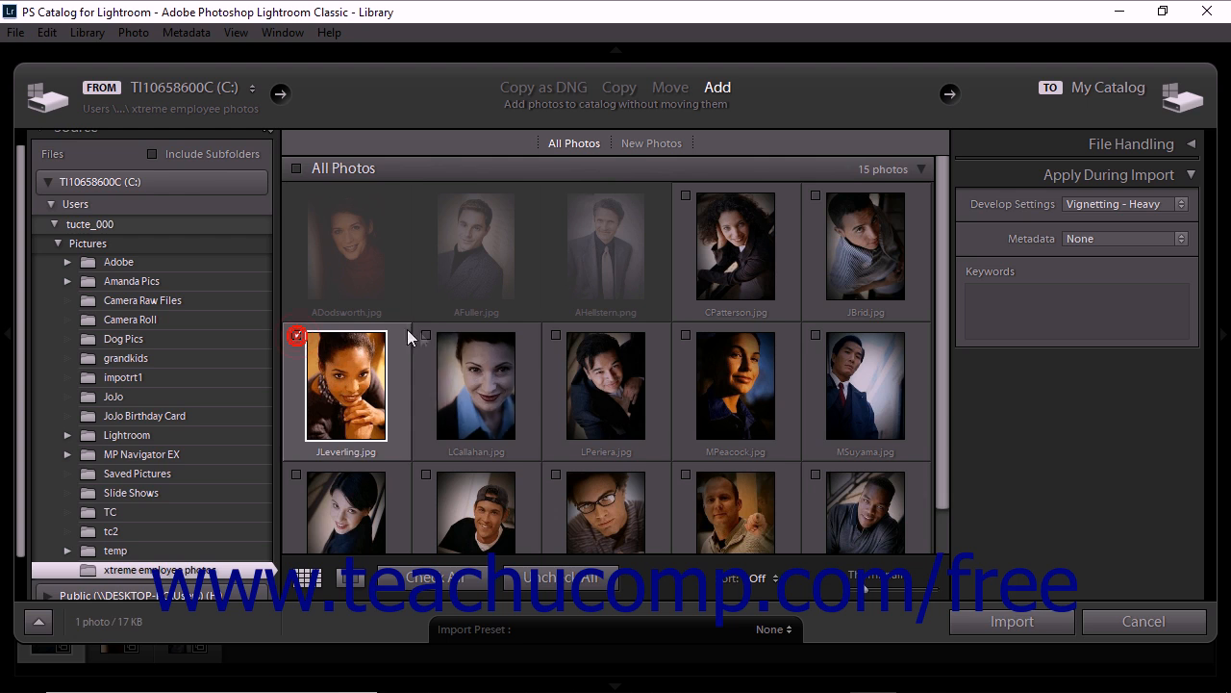
{"action": "left_click", "coordinate": [426, 335]}
{"action": "left_click", "coordinate": [1012, 622]}
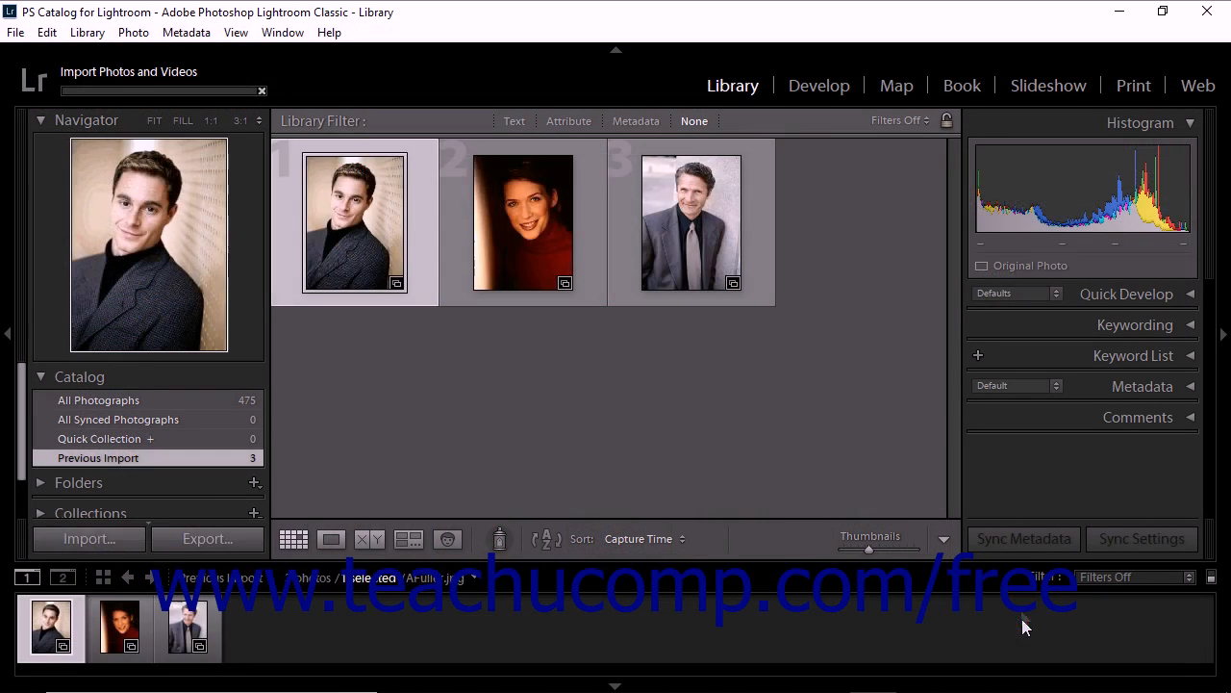